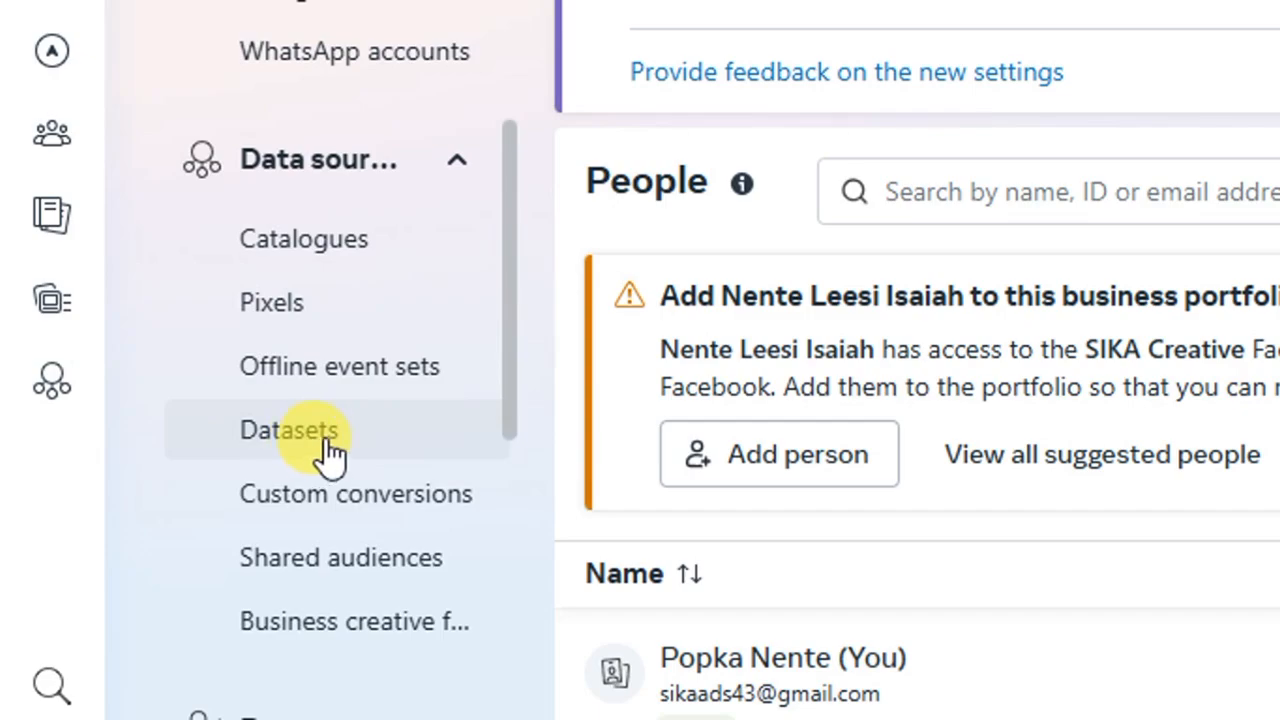
# Step: Create a new dataset named "selar store" in the business portfolio's data sources
pyautogui.click(327, 445)
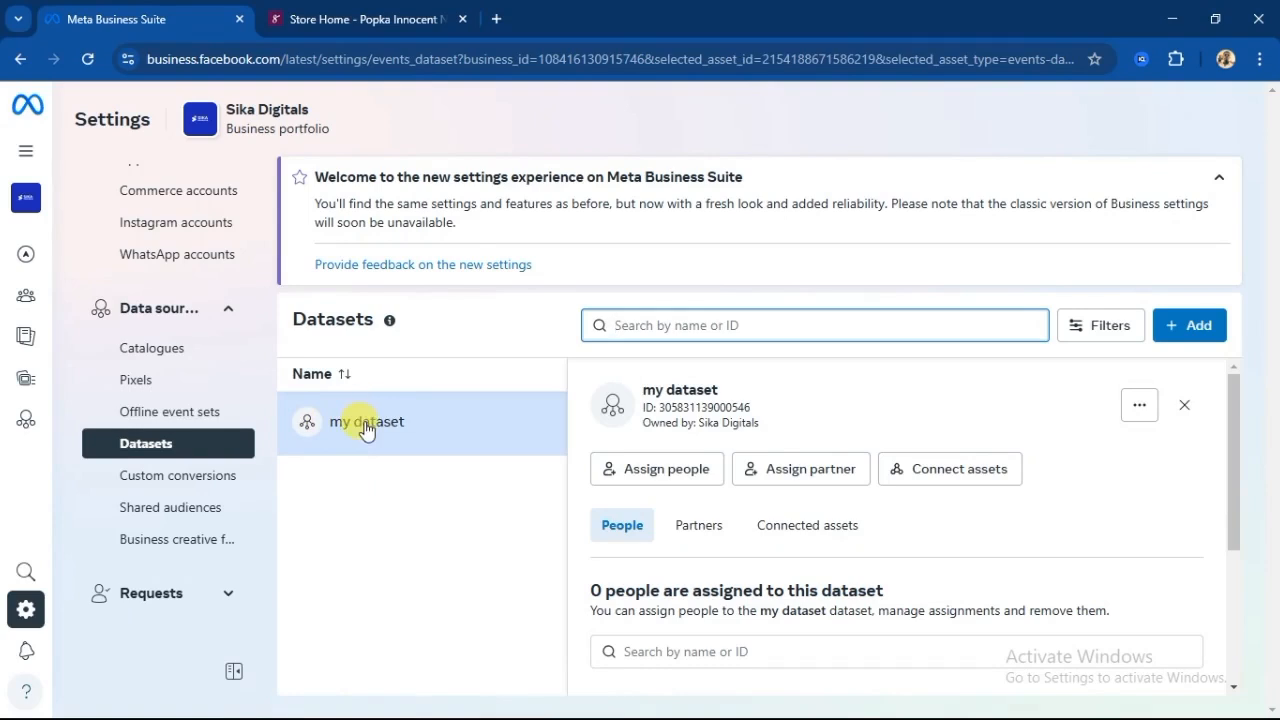
pyautogui.click(1175, 335)
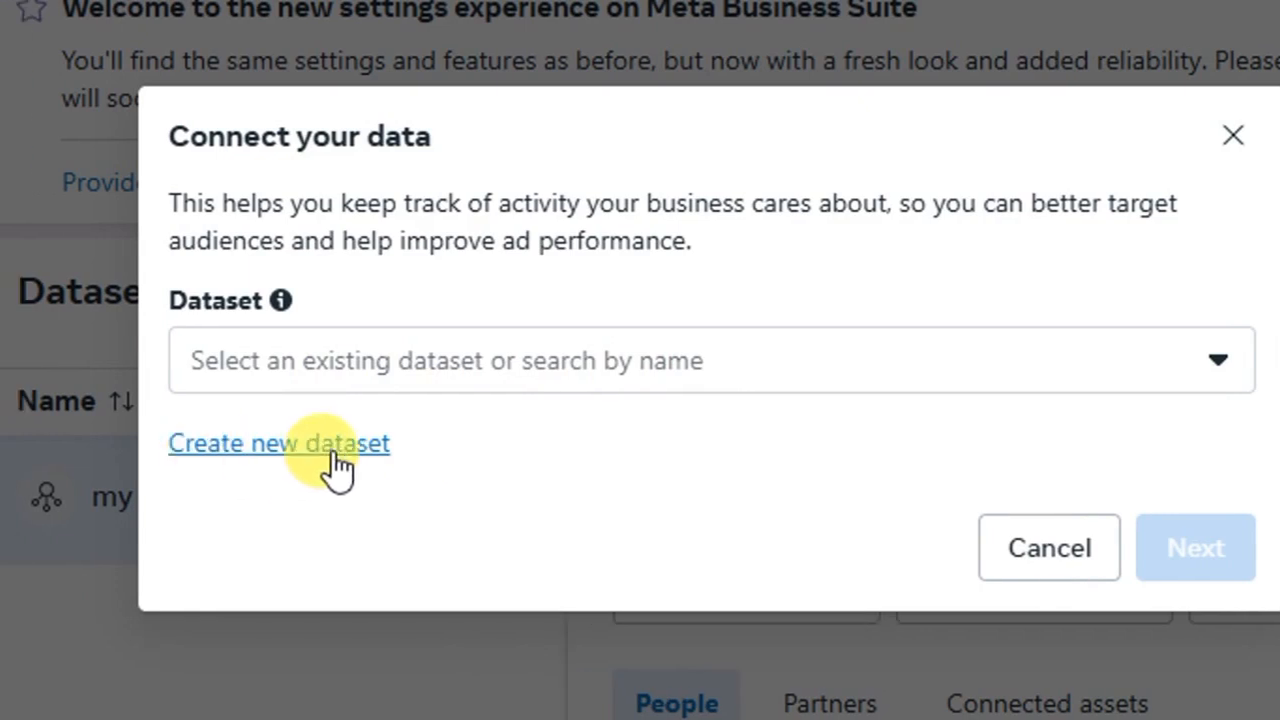
pyautogui.click(324, 448)
pyautogui.click(217, 262)
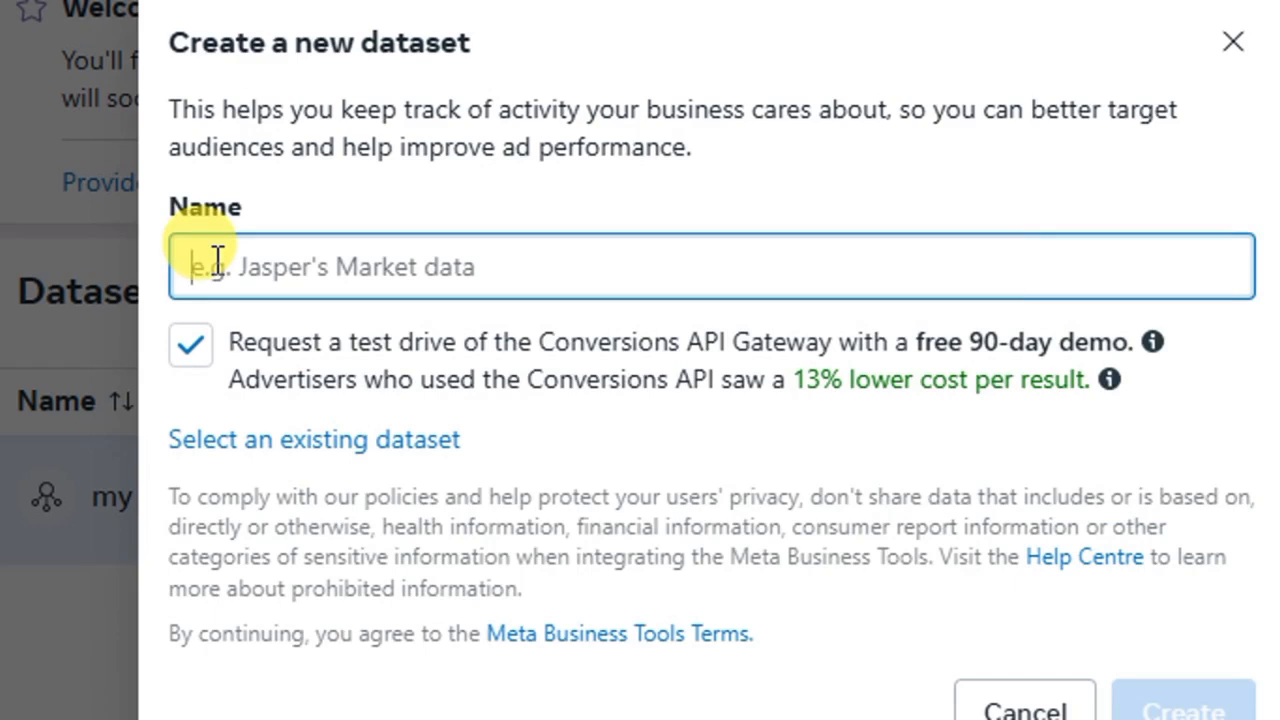
pyautogui.write('selar store')
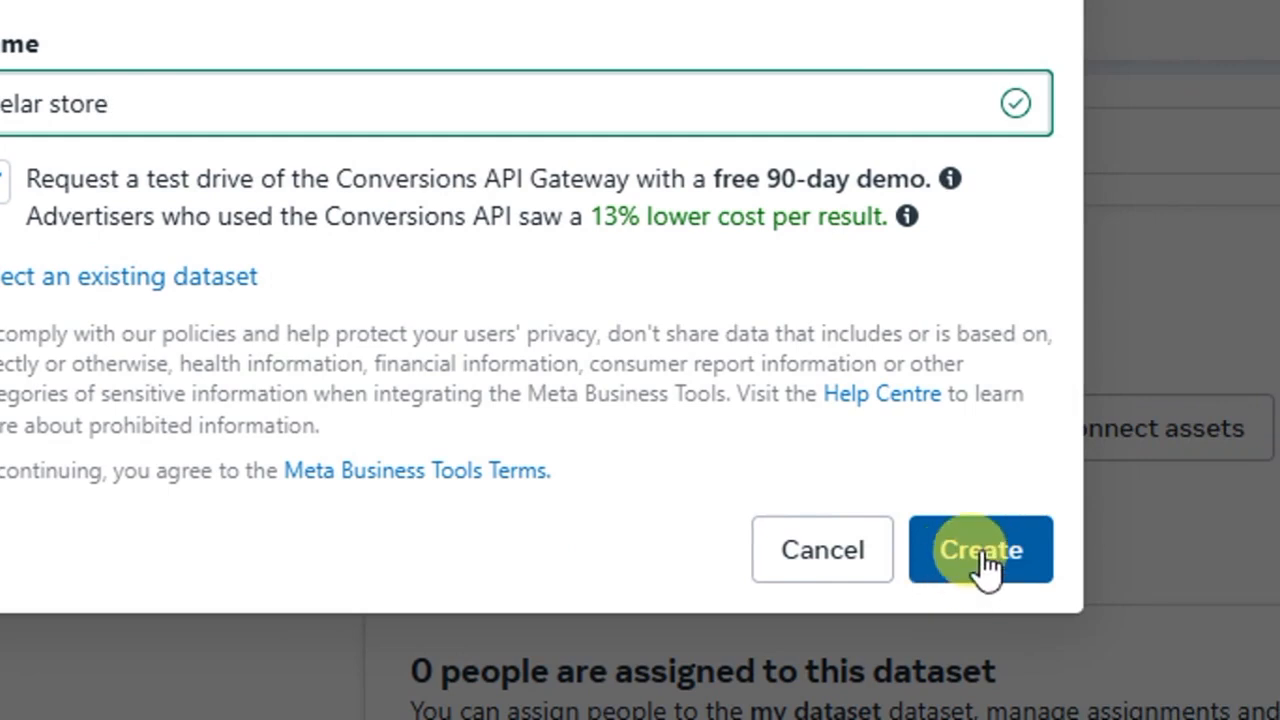
pyautogui.click(982, 545)
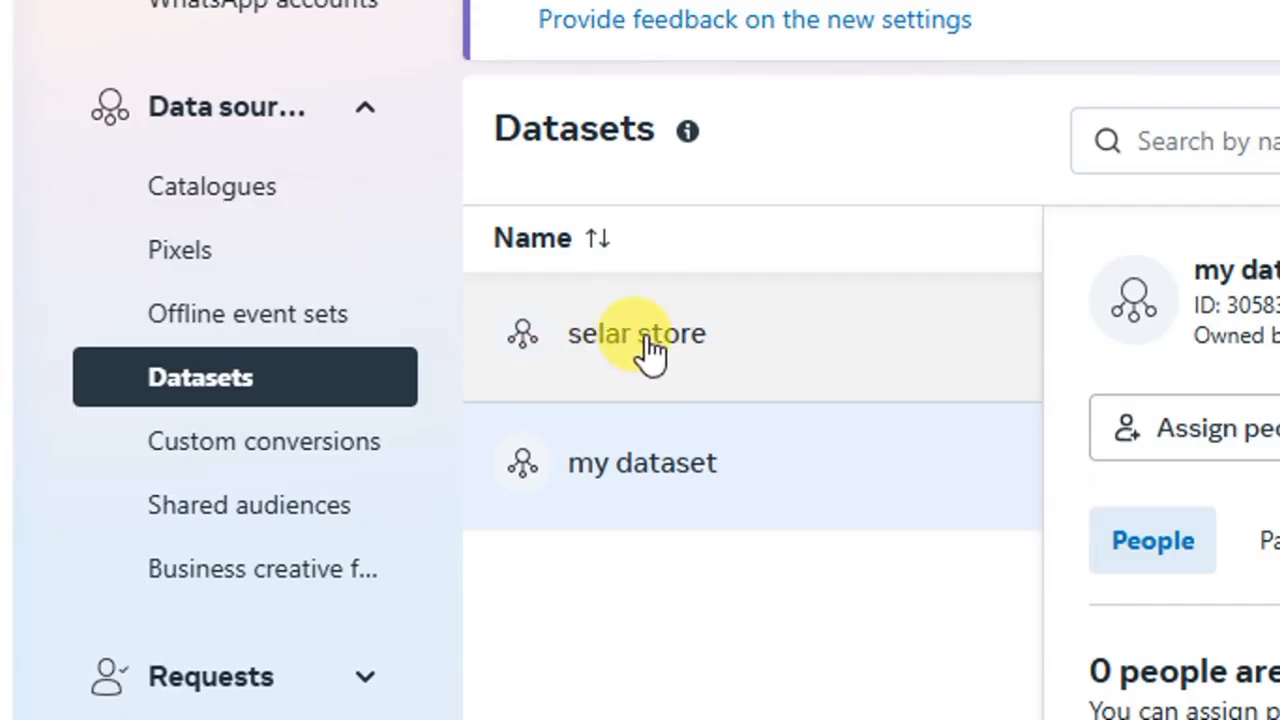
# Step: Open the selar store dataset's details and copy its dataset ID
pyautogui.click(680, 341)
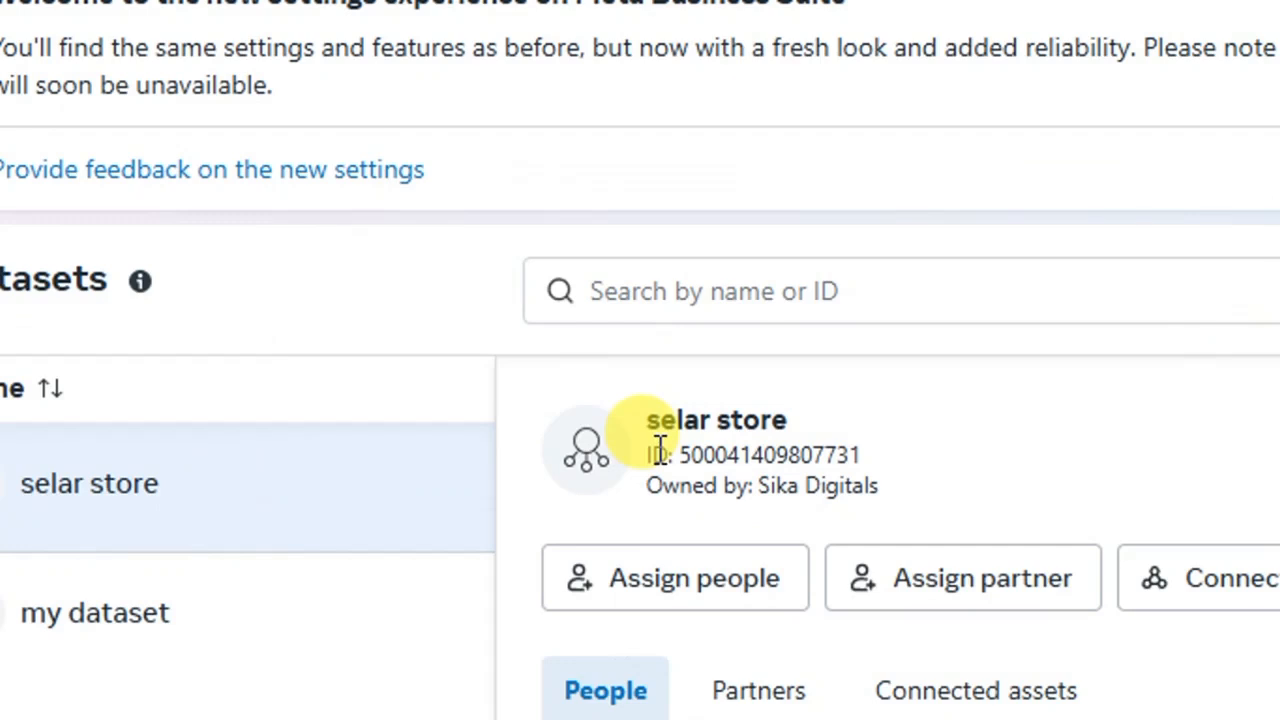
pyautogui.scroll(-1, 675, 613)
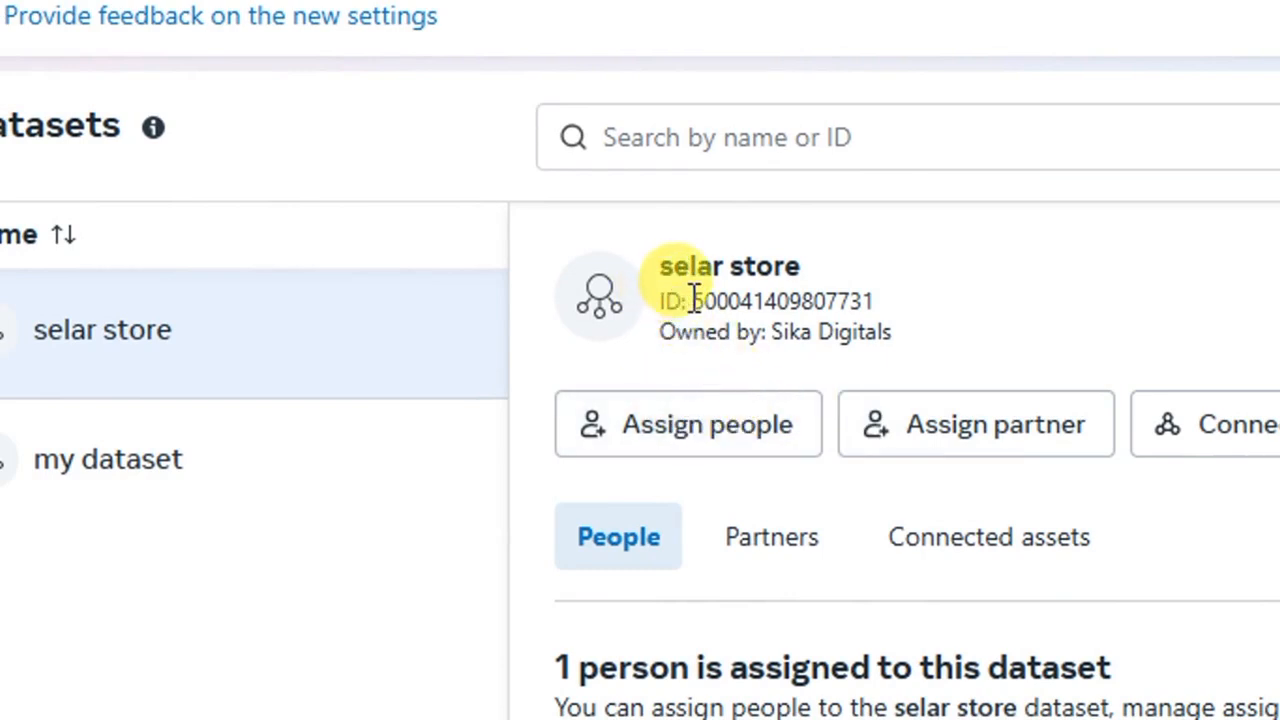
pyautogui.moveTo(692, 300); pyautogui.dragTo(872, 300)
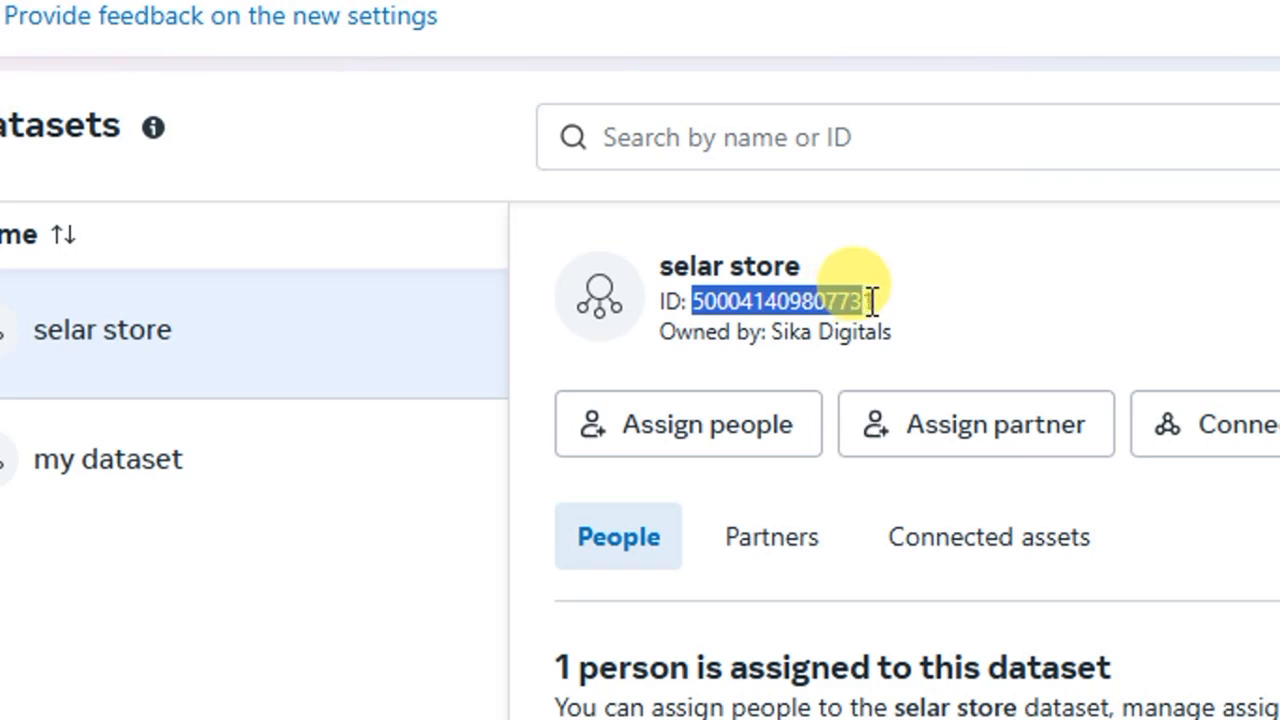
pyautogui.rightClick(845, 306)
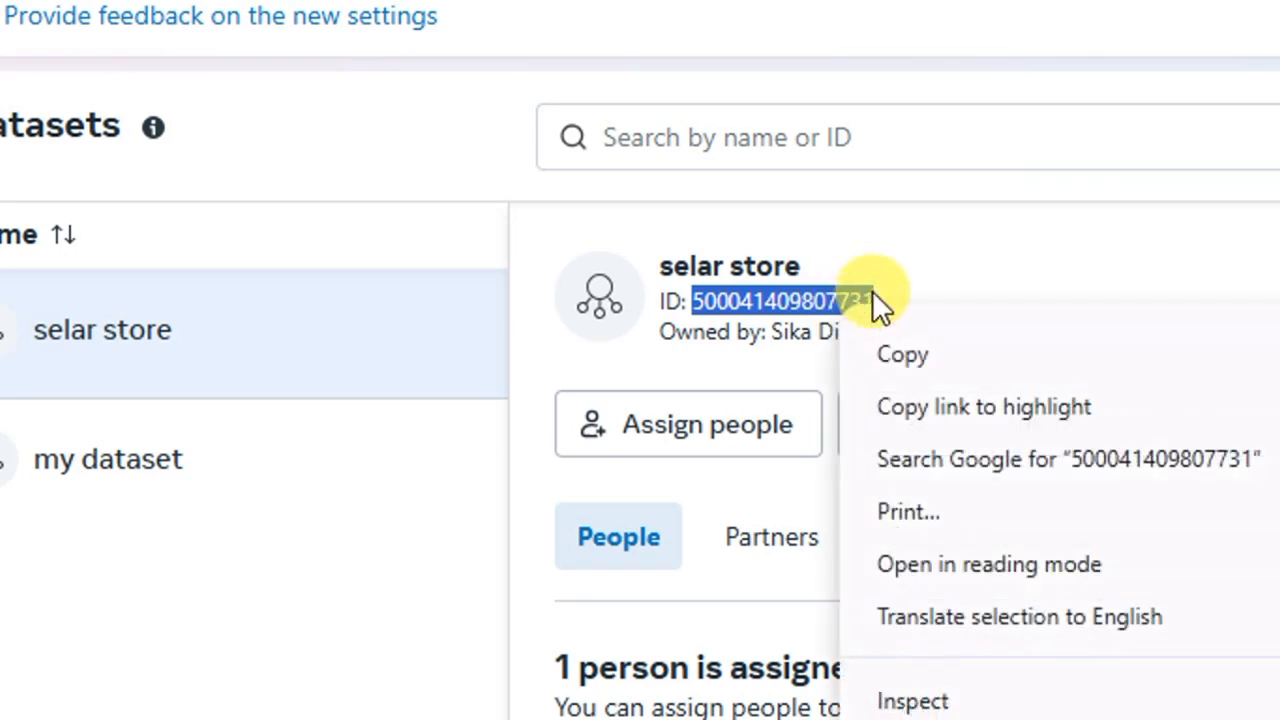
pyautogui.click(896, 345)
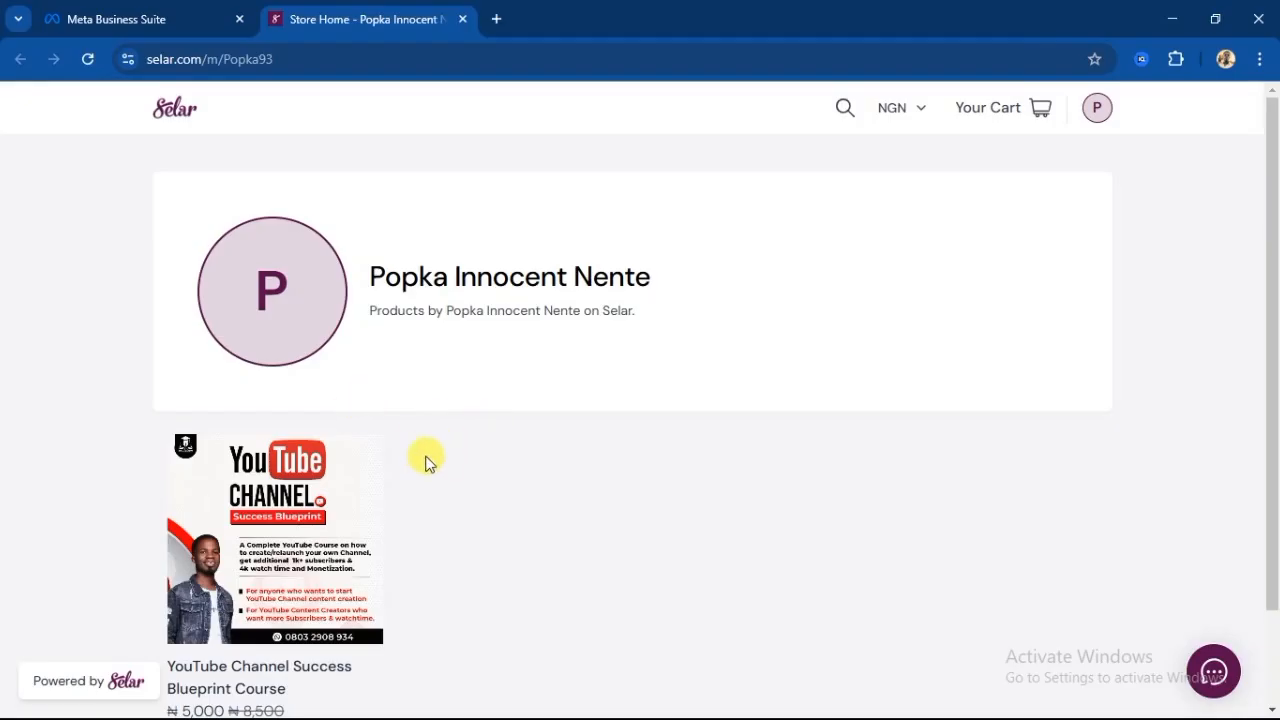
# Step: Switch to Selar and open the Facebook Pixel integration page from the creator dashboard
pyautogui.click(1096, 112)
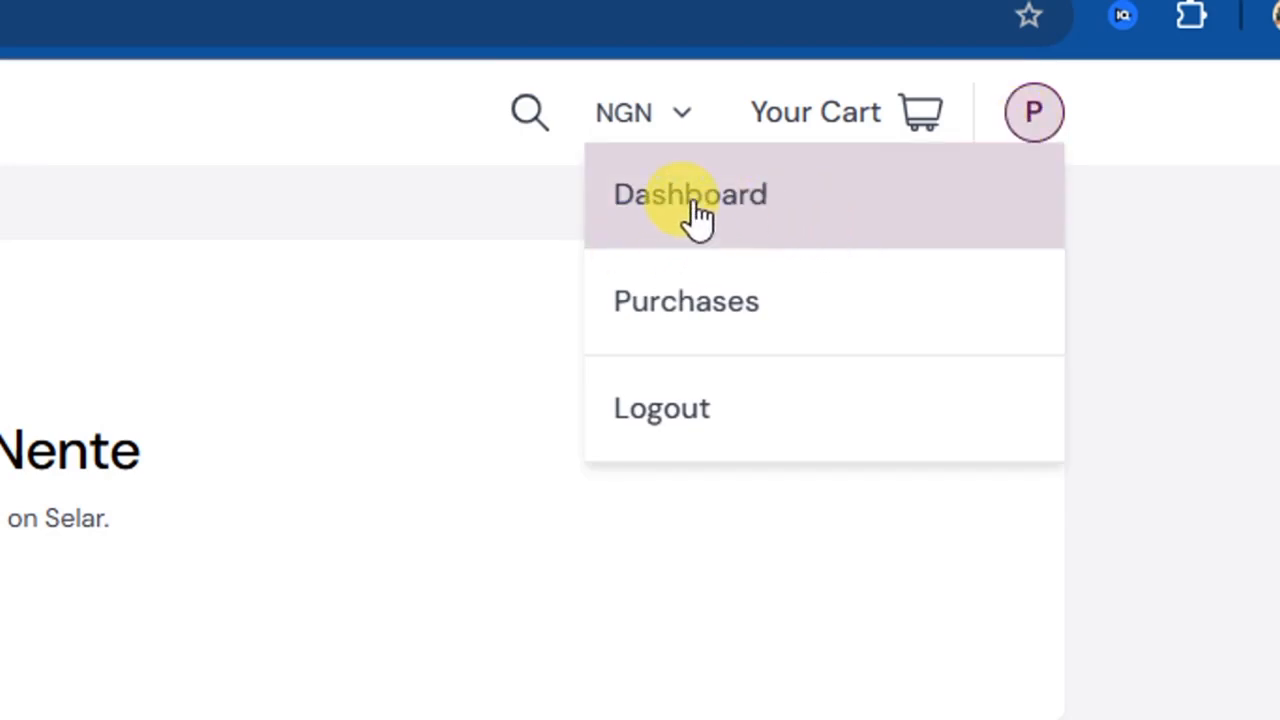
pyautogui.click(697, 218)
pyautogui.click(1110, 112)
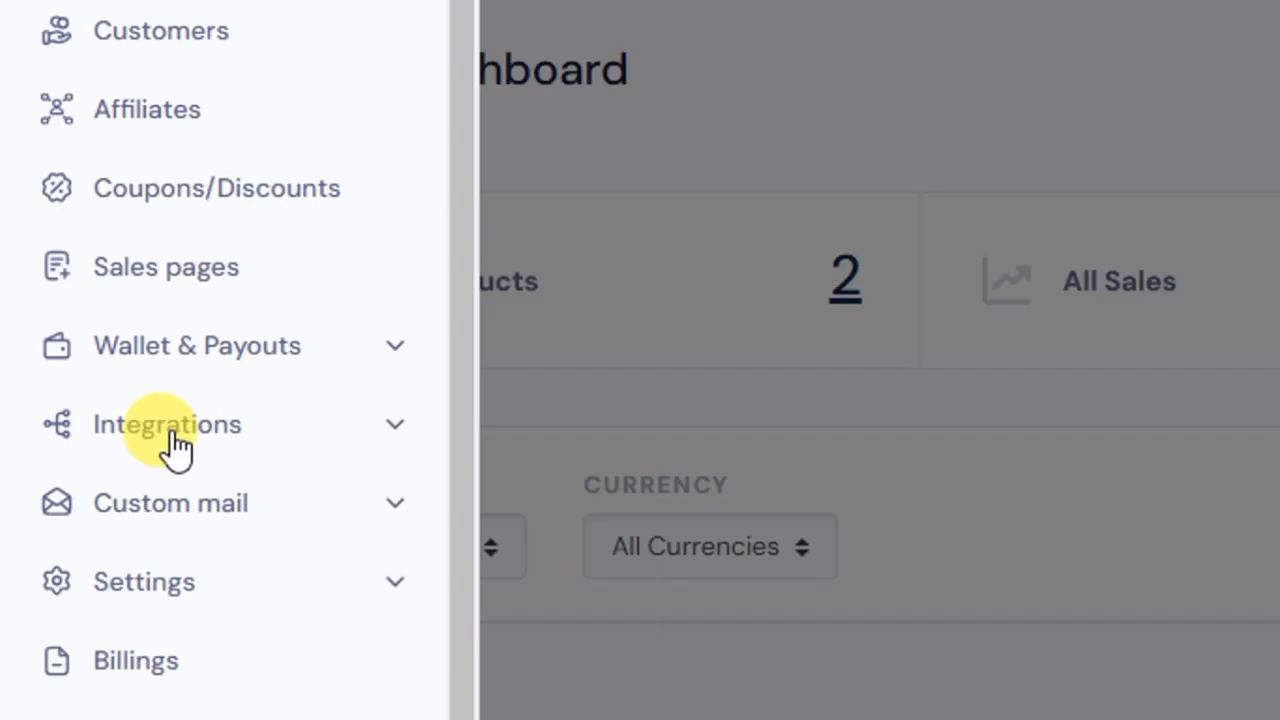
pyautogui.click(175, 447)
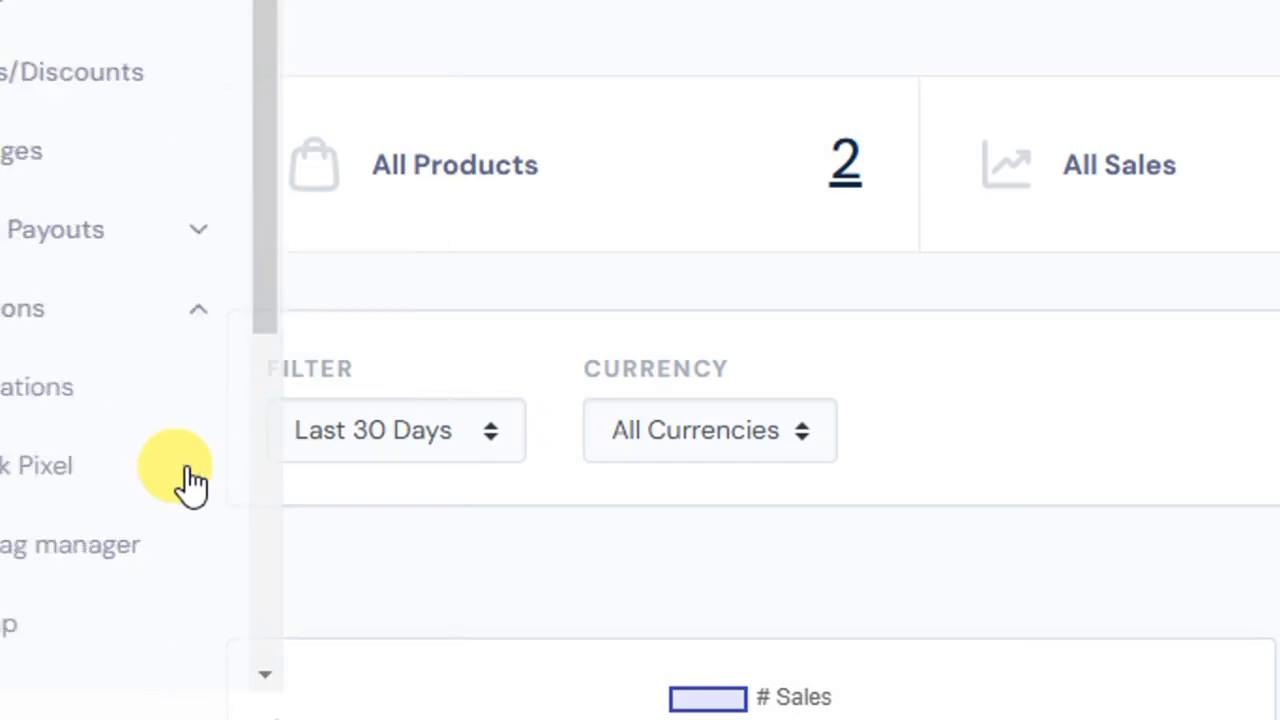
pyautogui.click(188, 470)
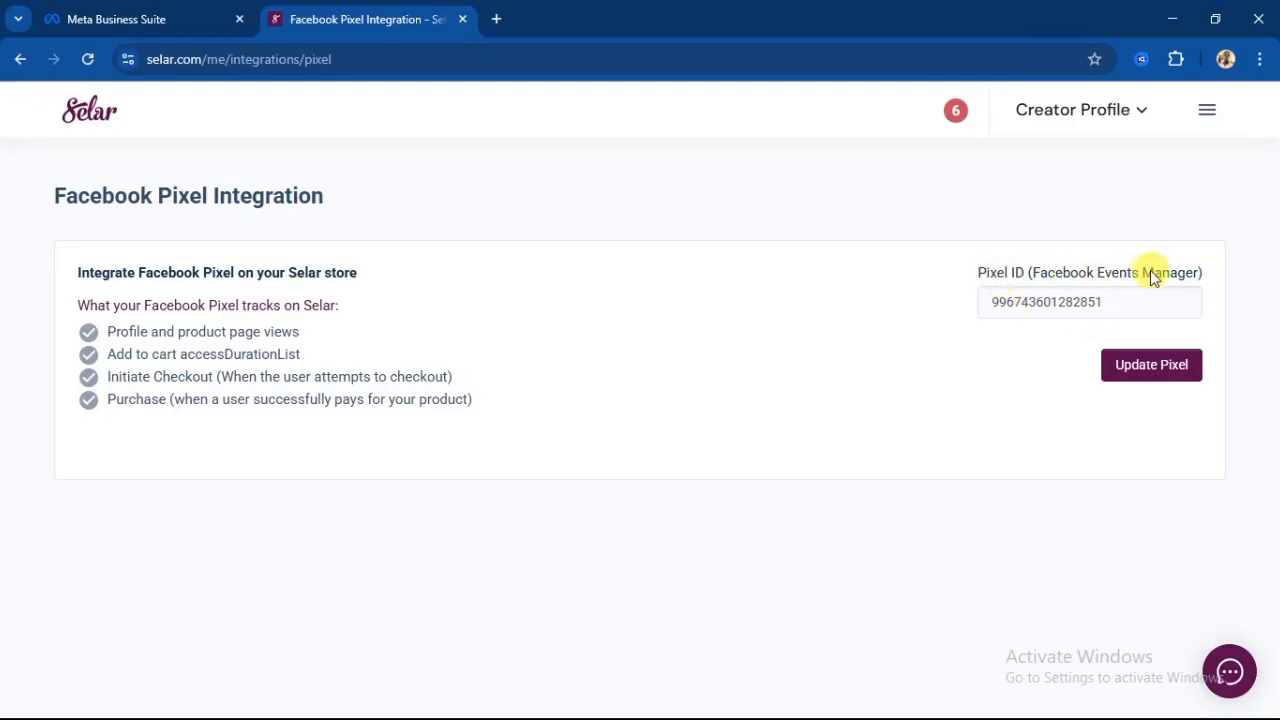
# Step: Replace the existing Facebook Pixel ID with the copied dataset ID and update the pixel
pyautogui.moveTo(1115, 307); pyautogui.dragTo(988, 309)
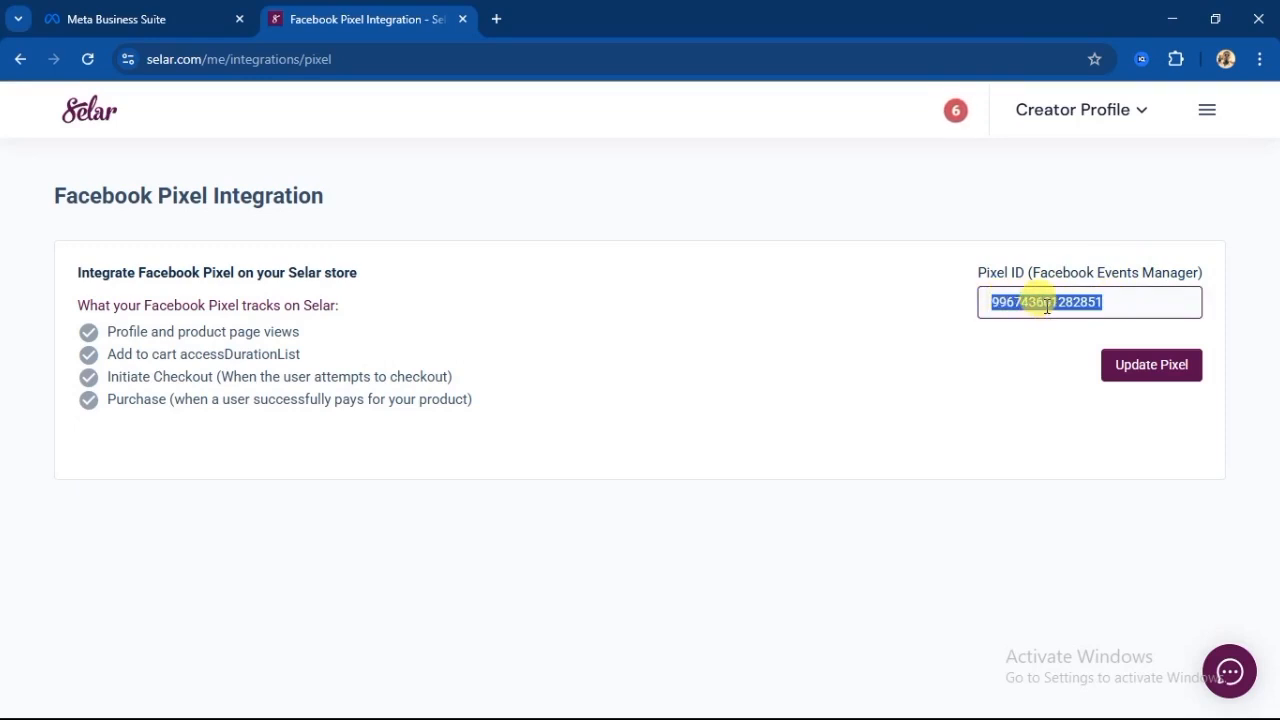
pyautogui.press('BackSpace')
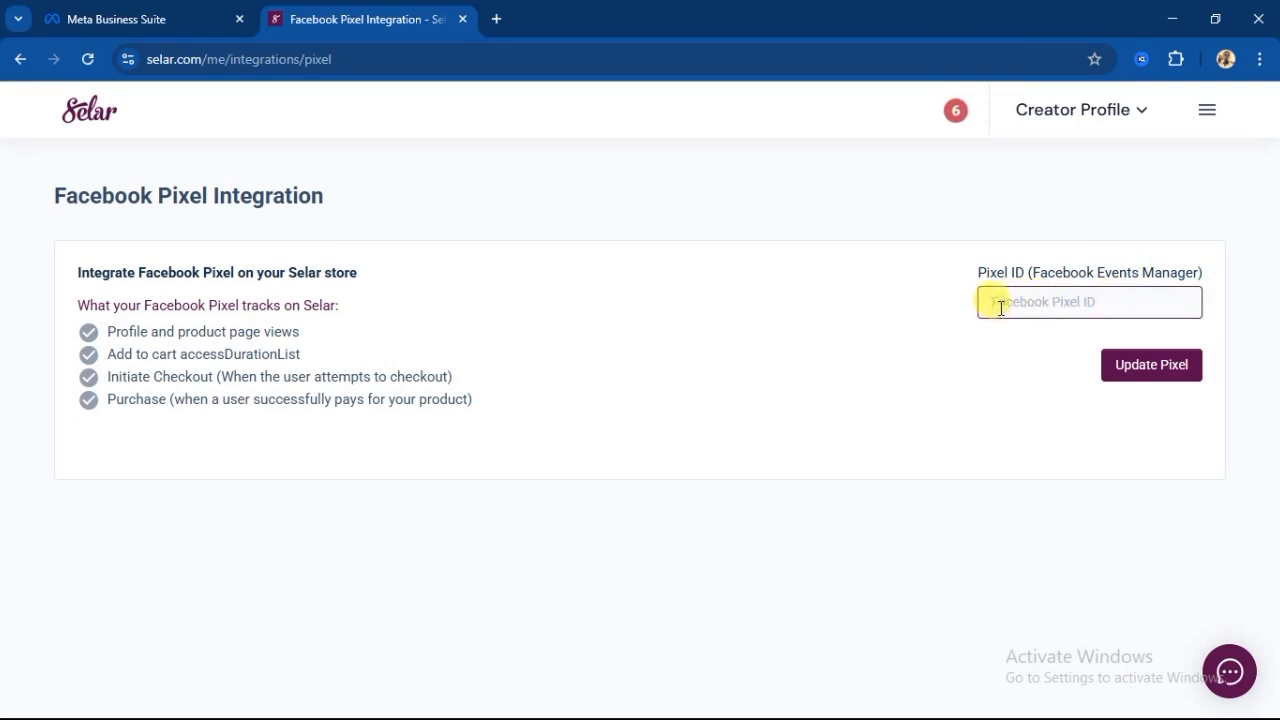
pyautogui.rightClick(1000, 308)
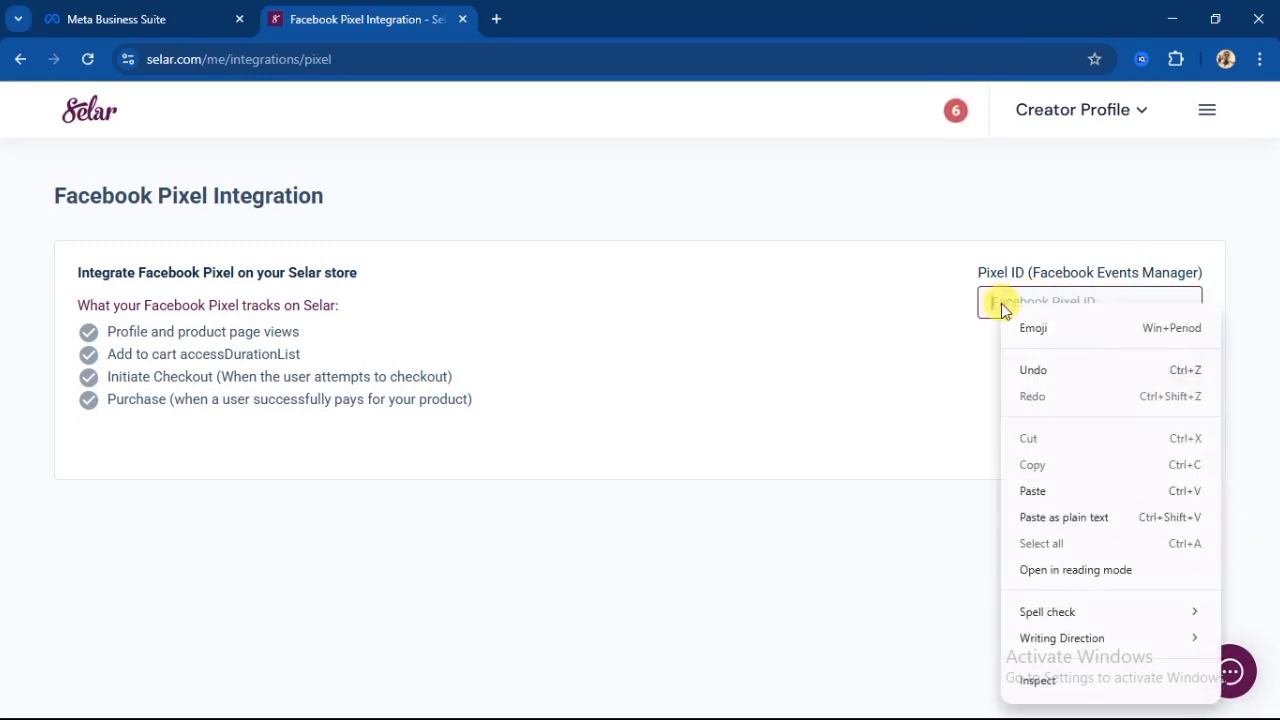
pyautogui.click(1035, 495)
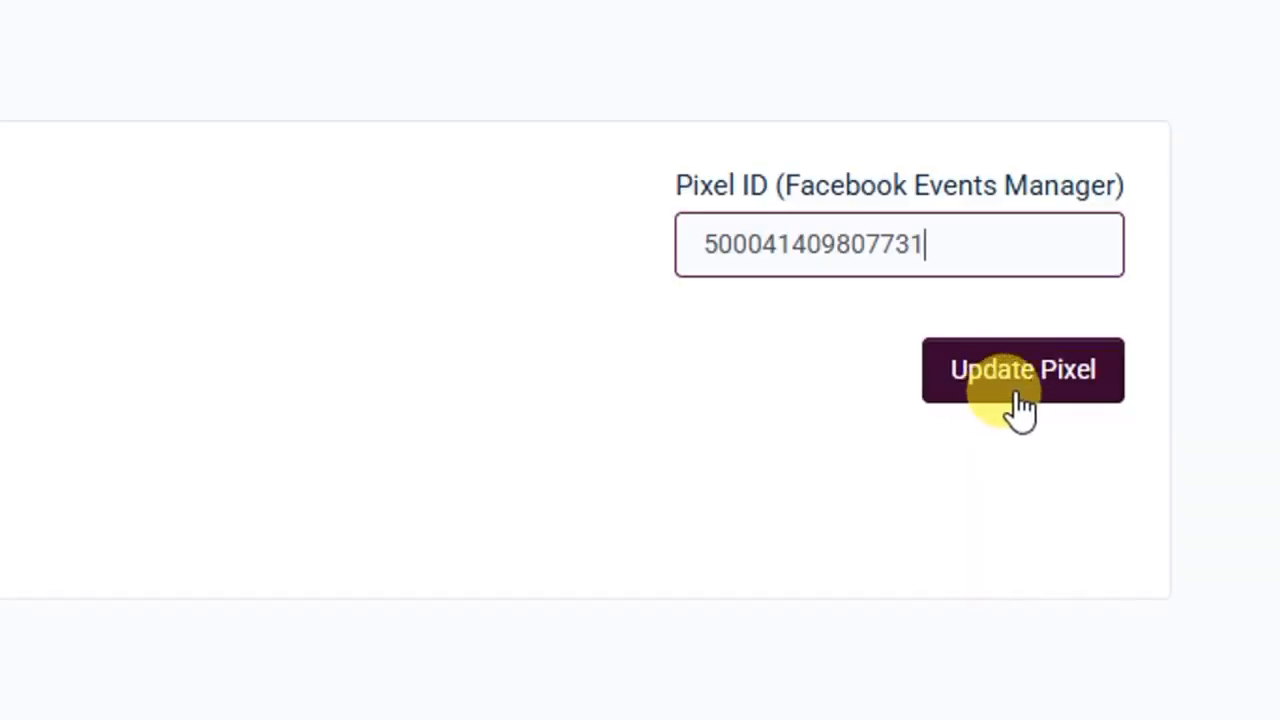
pyautogui.click(1007, 381)
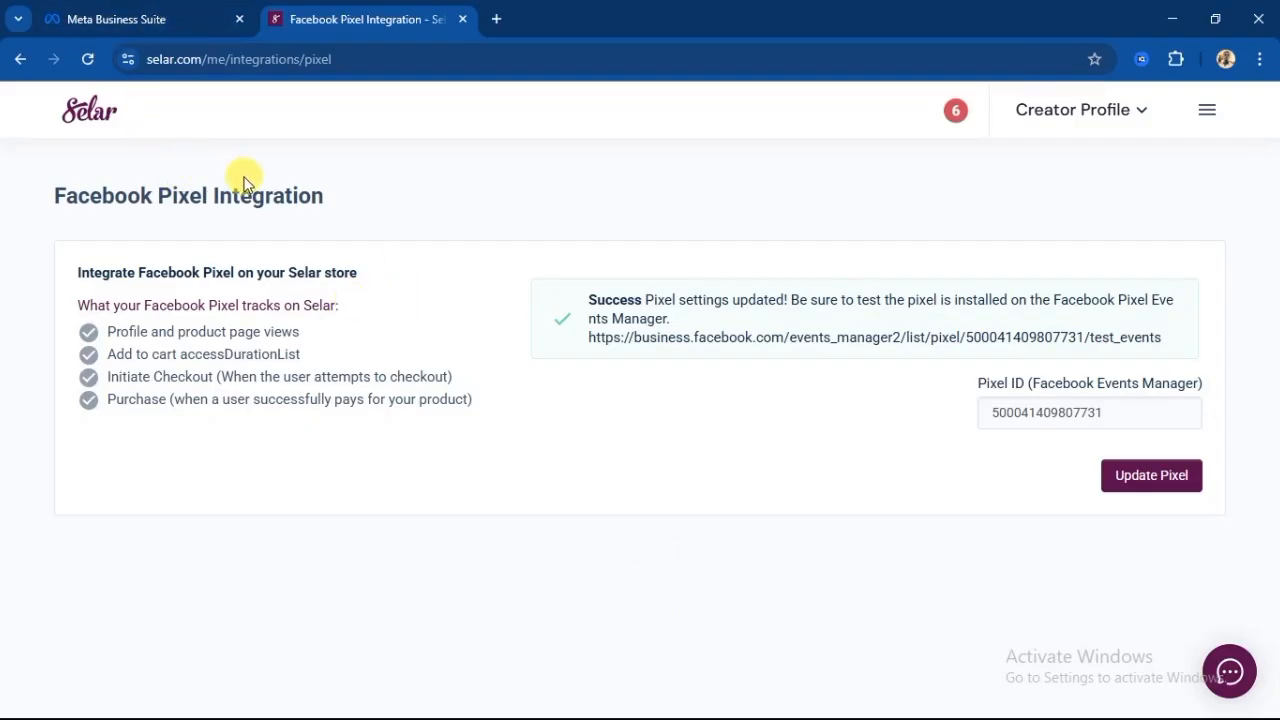
# Step: Switch to Meta Business Suite, open the selar store dataset's Test events in Events Manager, and expand the website events check
pyautogui.click(110, 19)
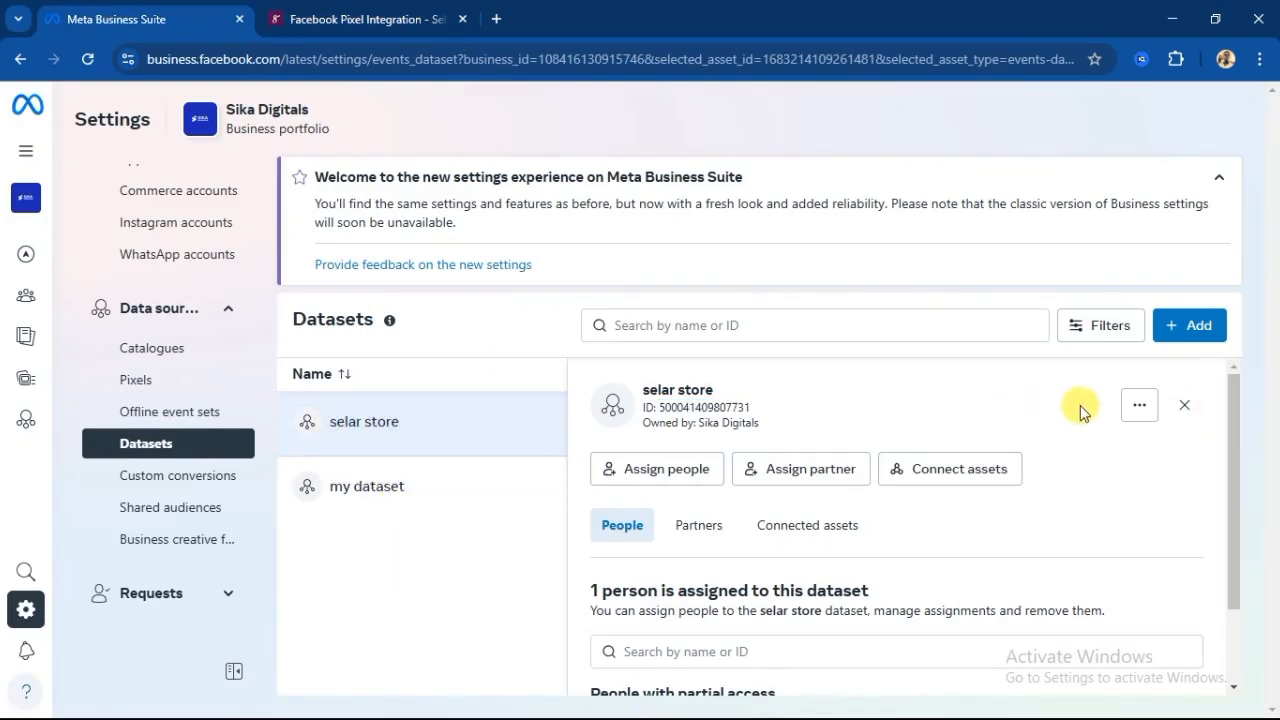
pyautogui.click(1140, 408)
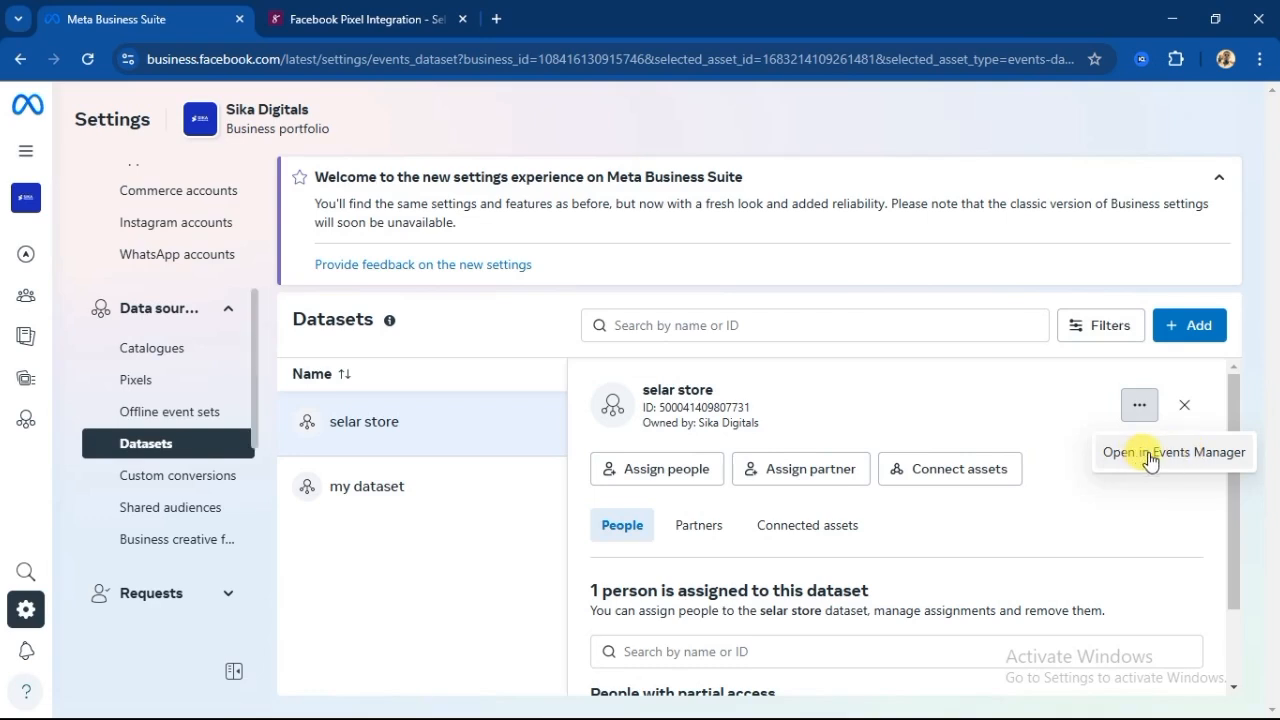
pyautogui.click(1150, 458)
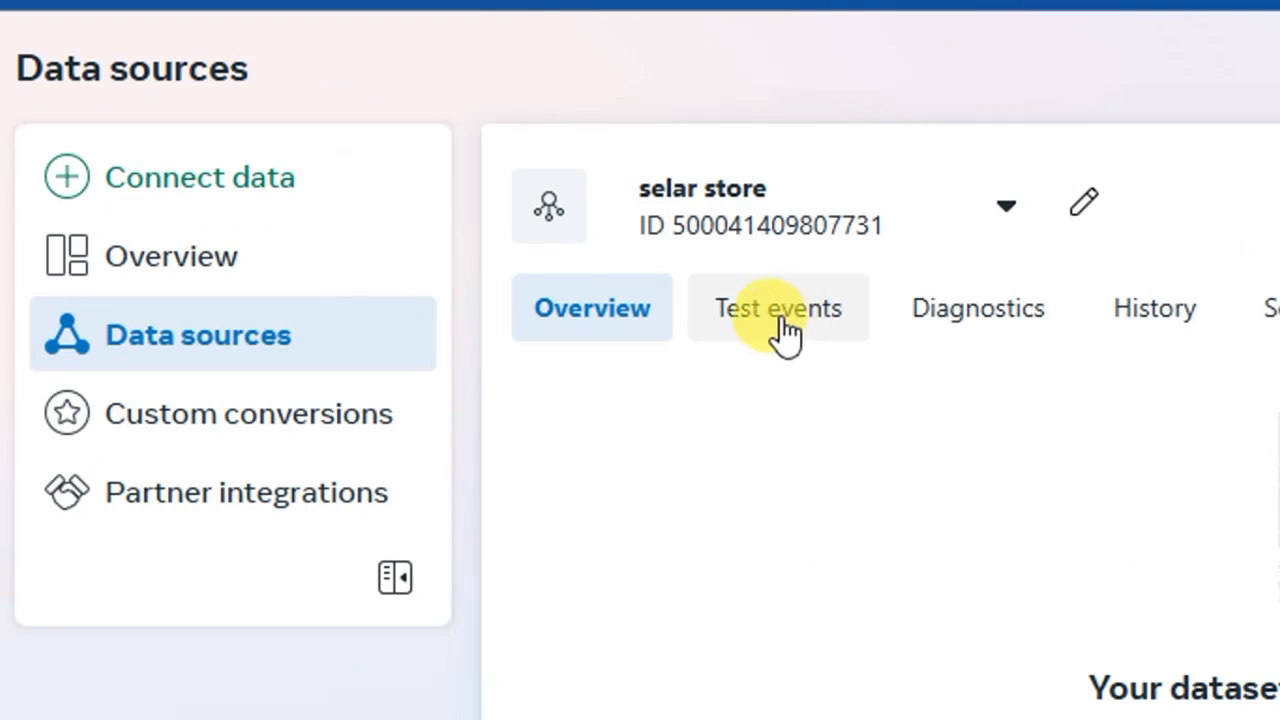
pyautogui.click(784, 333)
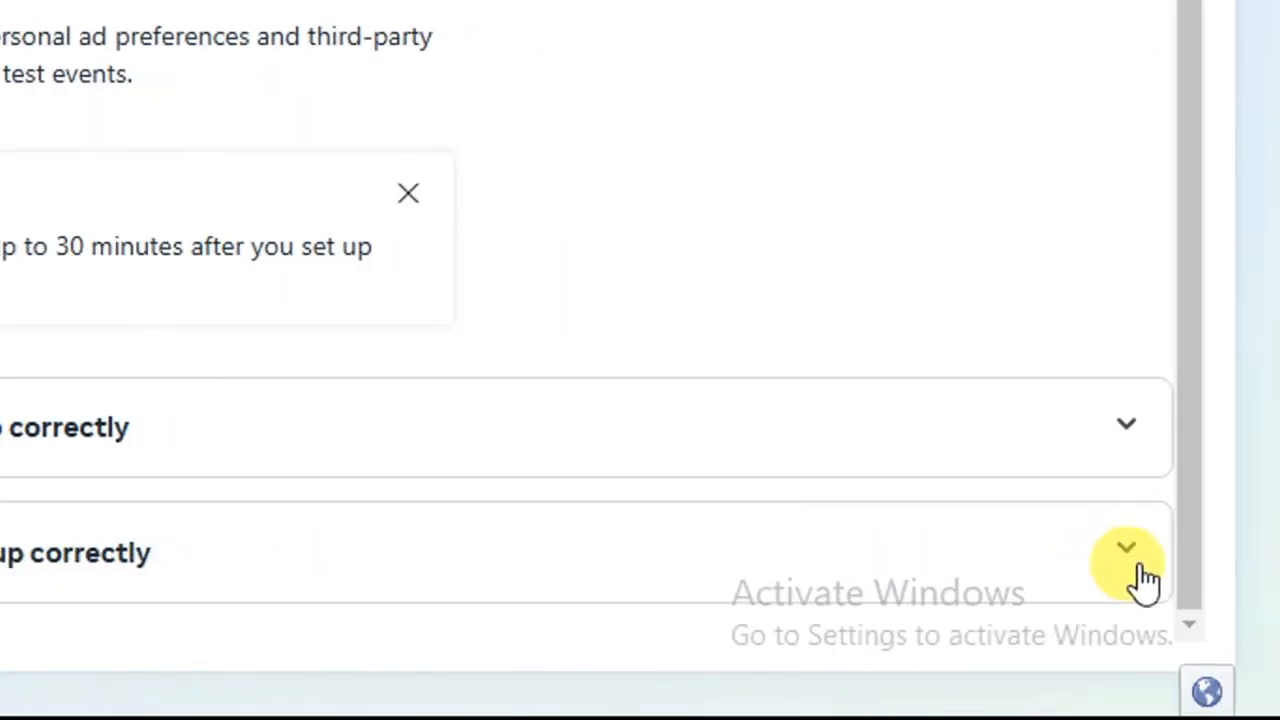
pyautogui.click(1126, 550)
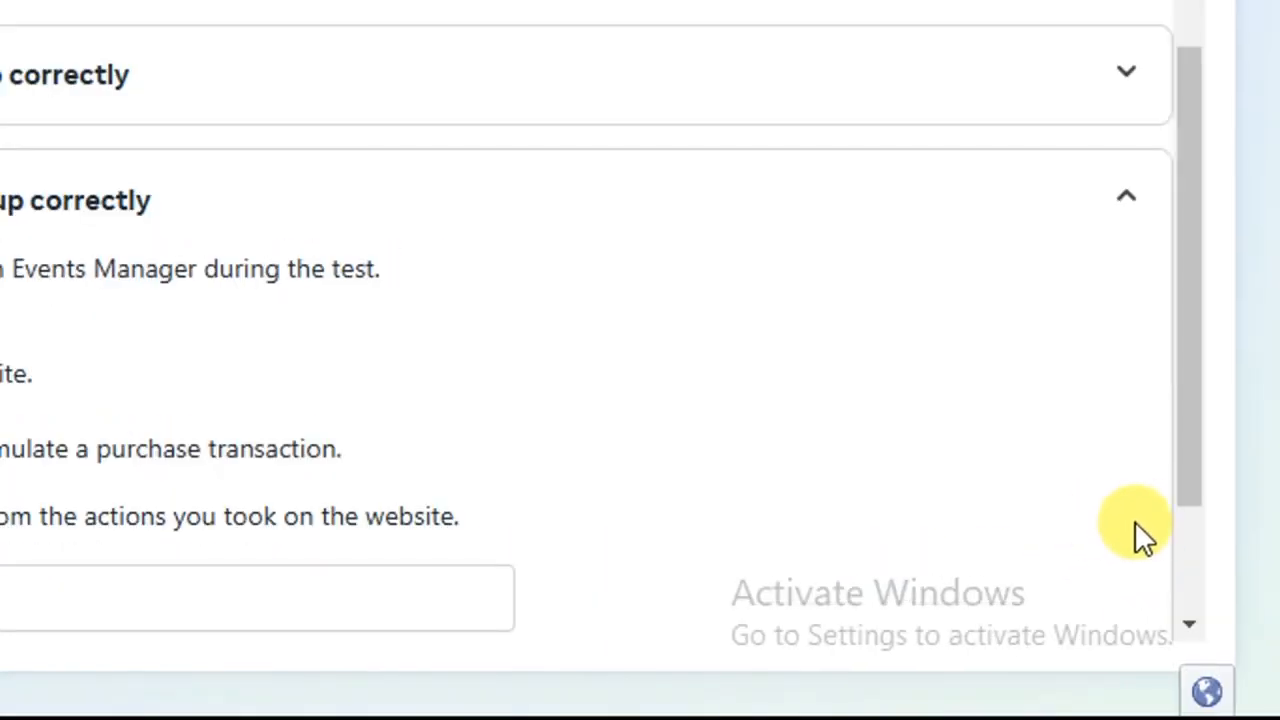
pyautogui.scroll(-2, 1150, 525)
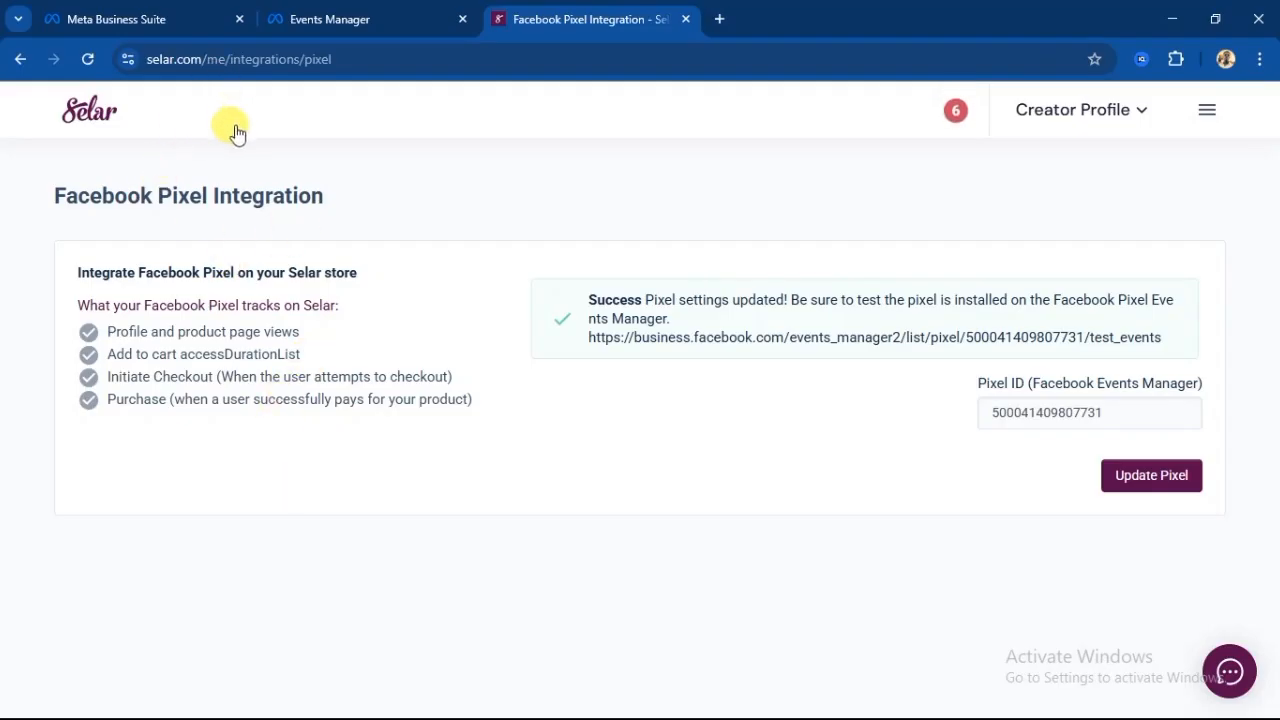
# Step: Open the public storefront from the Selar dashboard and copy its web address
pyautogui.click(1199, 109)
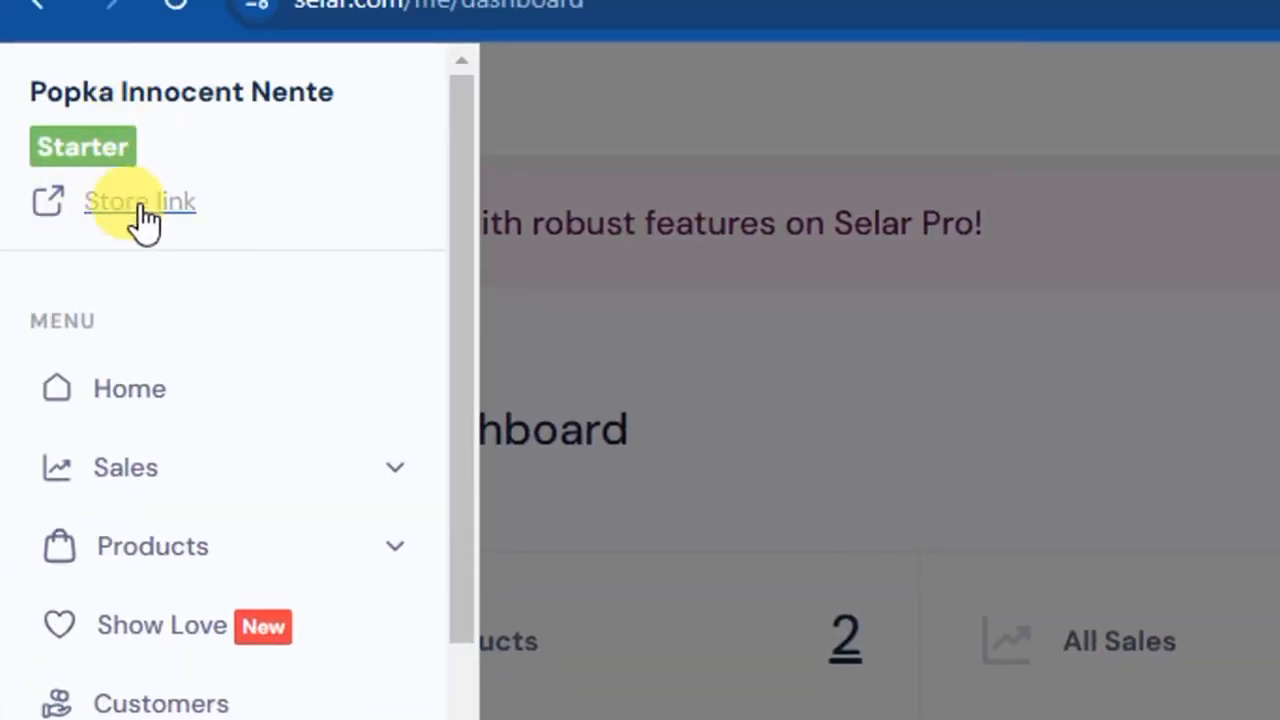
pyautogui.click(118, 204)
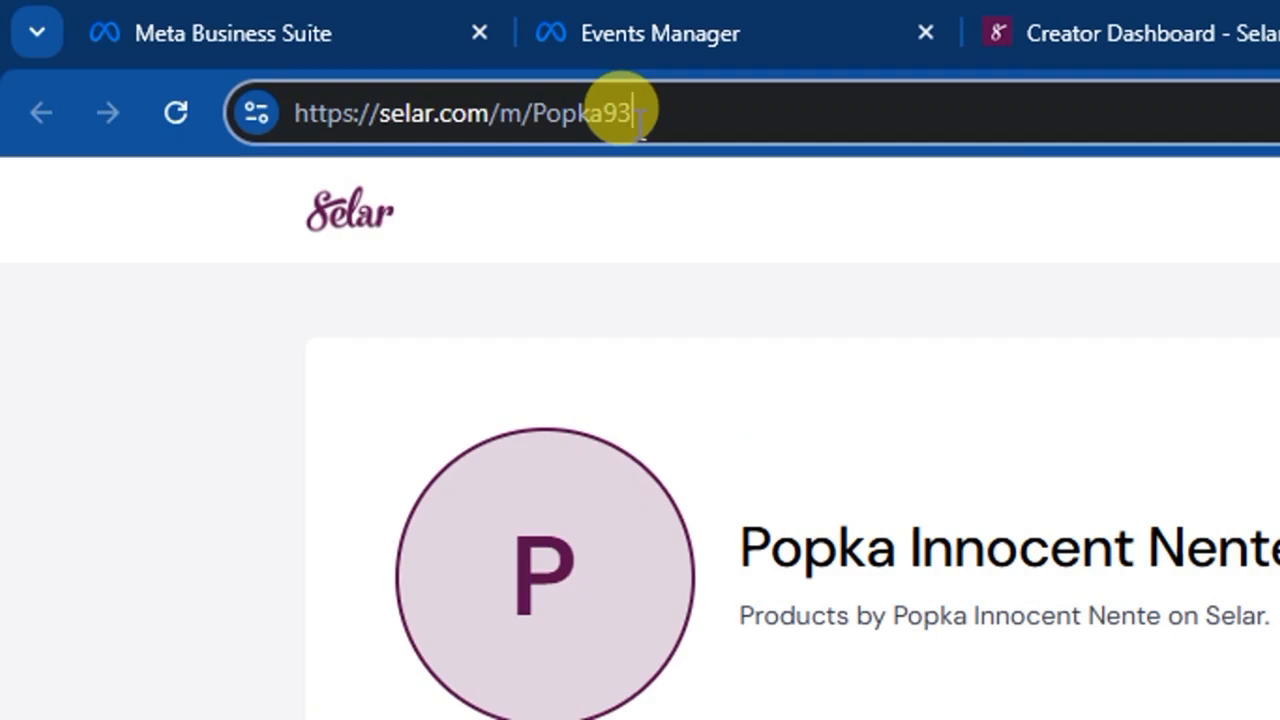
pyautogui.moveTo(637, 113); pyautogui.dragTo(300, 155)
pyautogui.hotkey('ctrl', 'c')
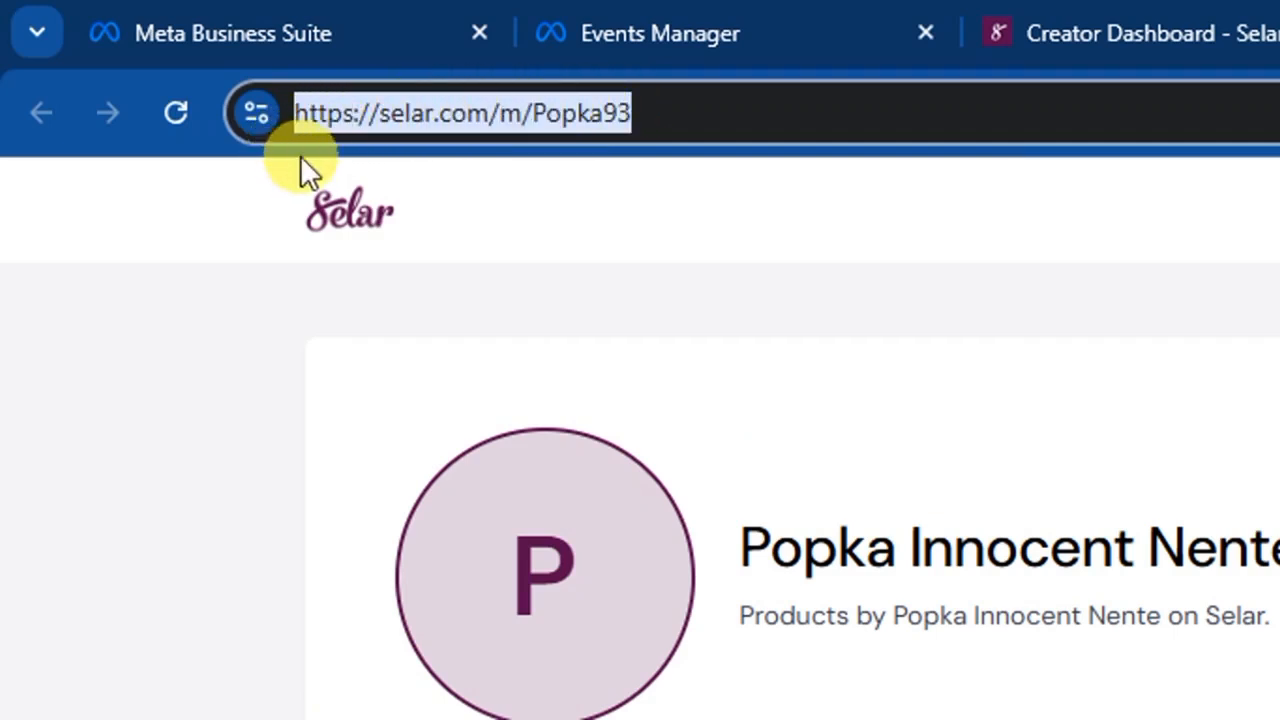
# Step: Return to Events Manager, paste the store's address as the website URL for the events test, and open the website
pyautogui.click(701, 31)
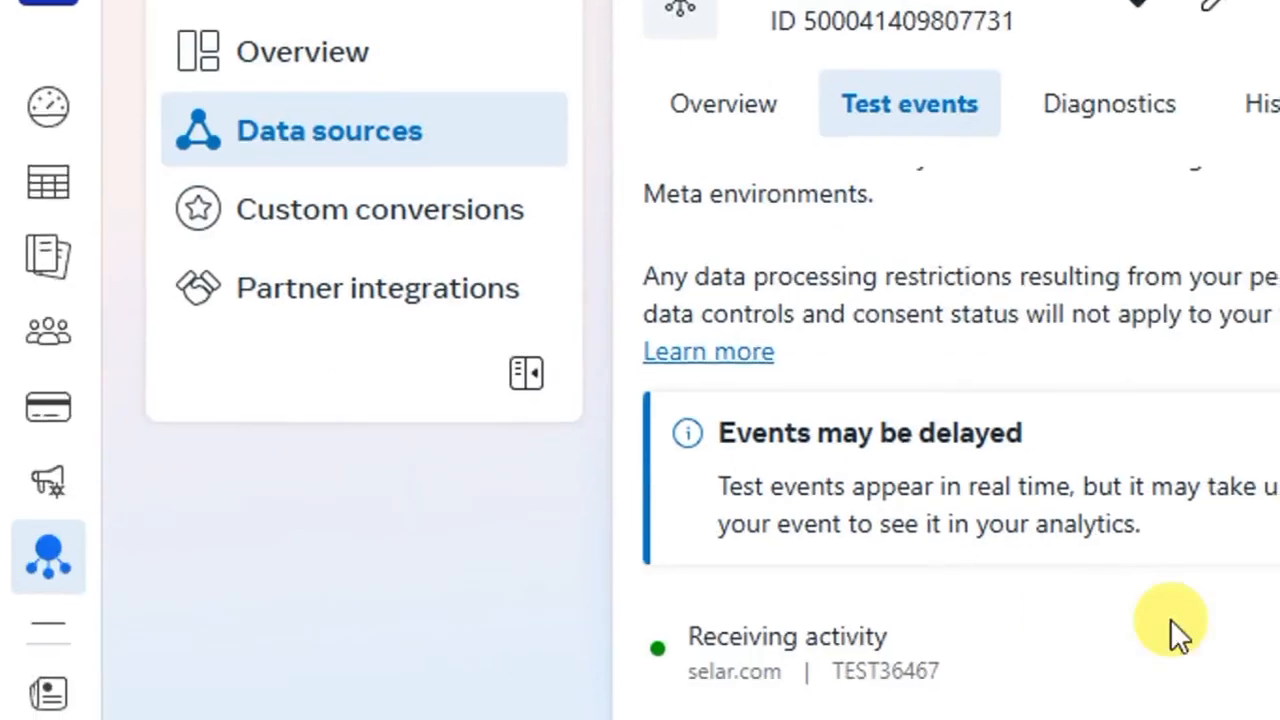
pyautogui.scroll(5, 450, 602)
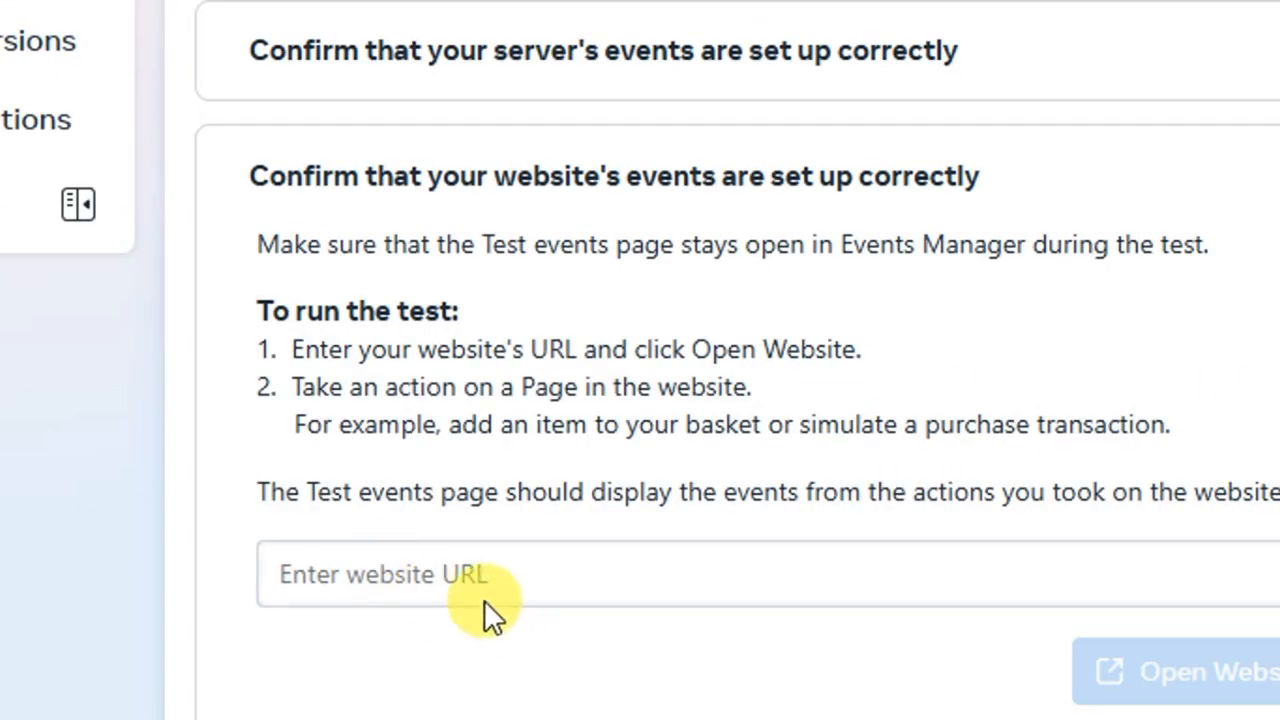
pyautogui.click(380, 580)
pyautogui.rightClick(380, 578)
pyautogui.click(486, 149)
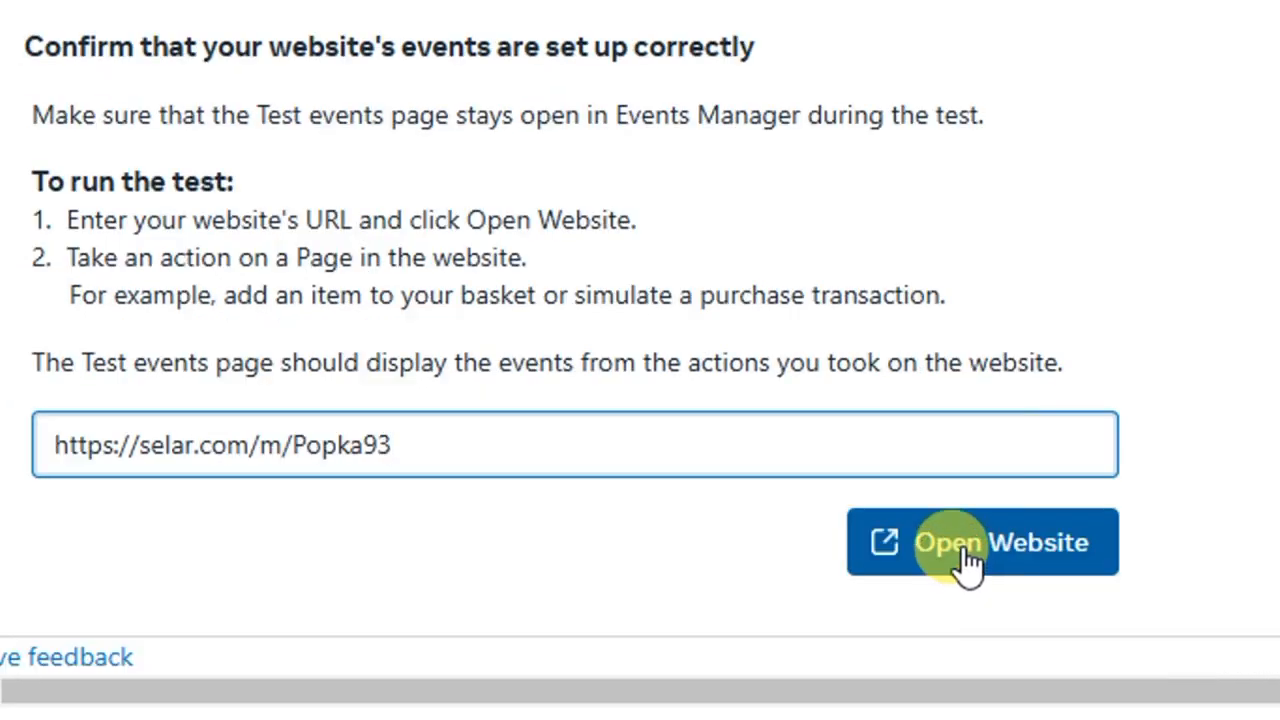
pyautogui.click(943, 560)
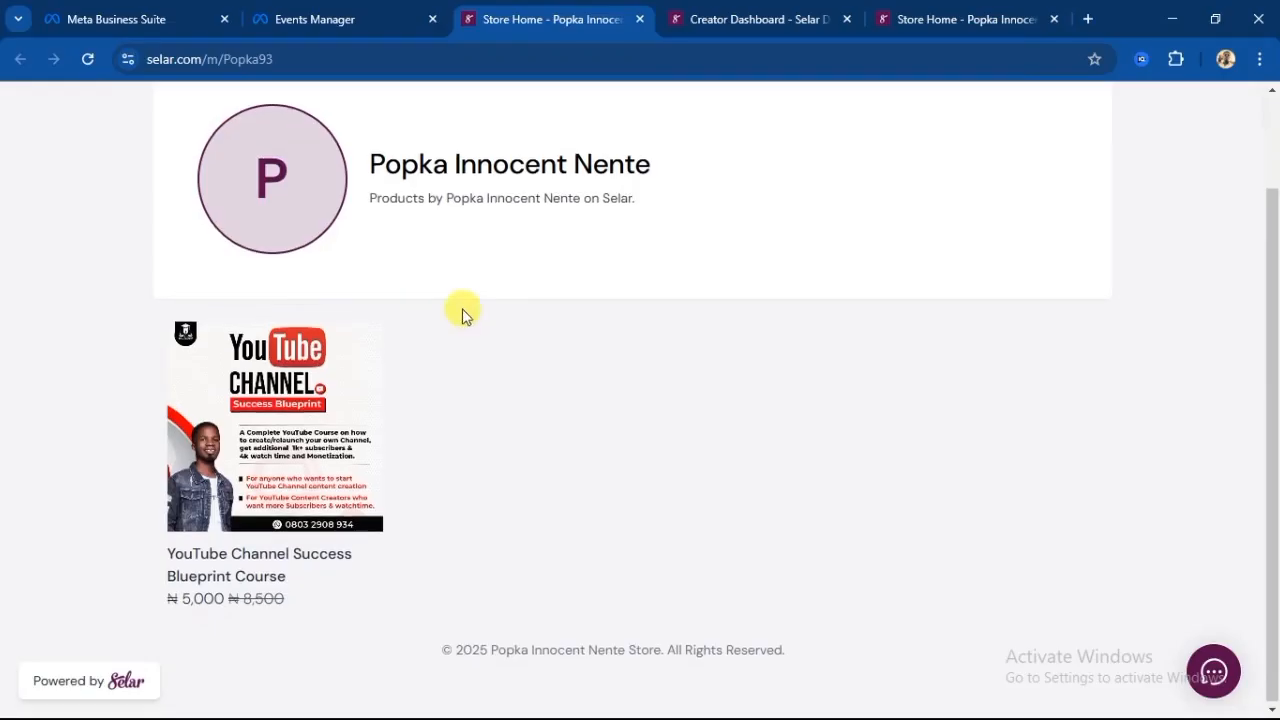
# Step: Open the YouTube Channel Success Blueprint Course product in the store to trigger test activity
pyautogui.scroll(1, 435, 508)
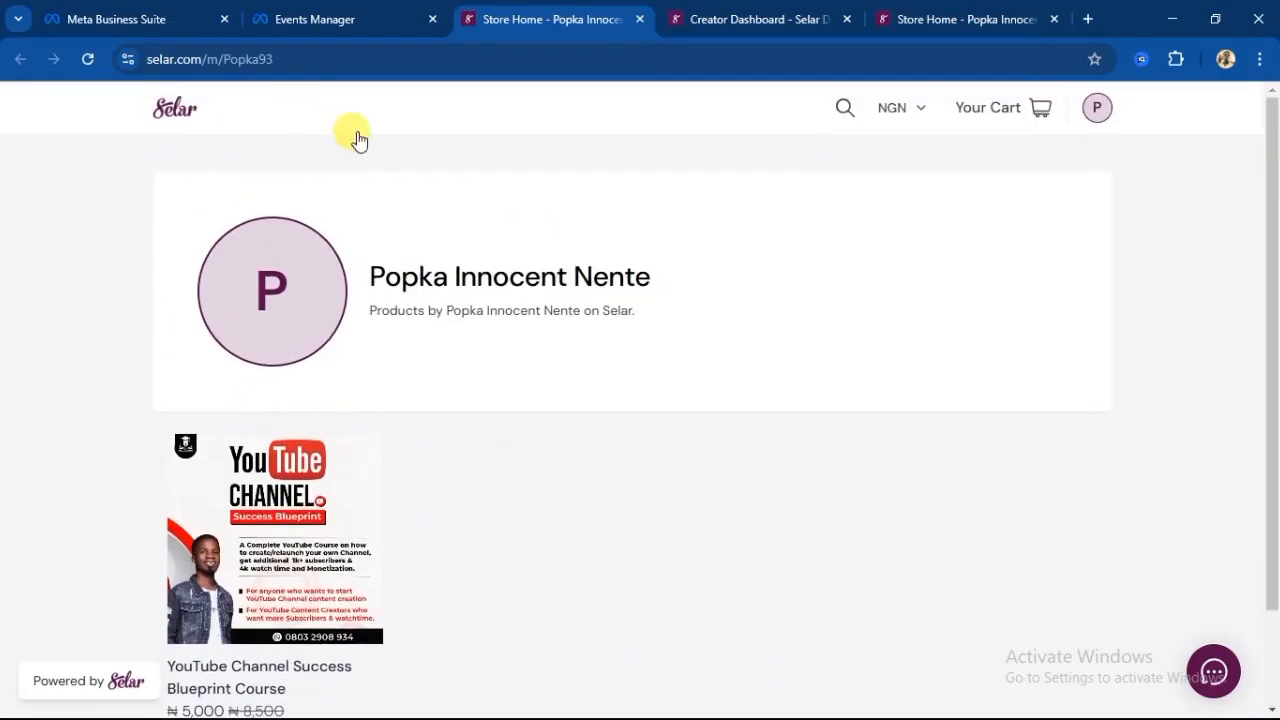
pyautogui.scroll(-1, 277, 523)
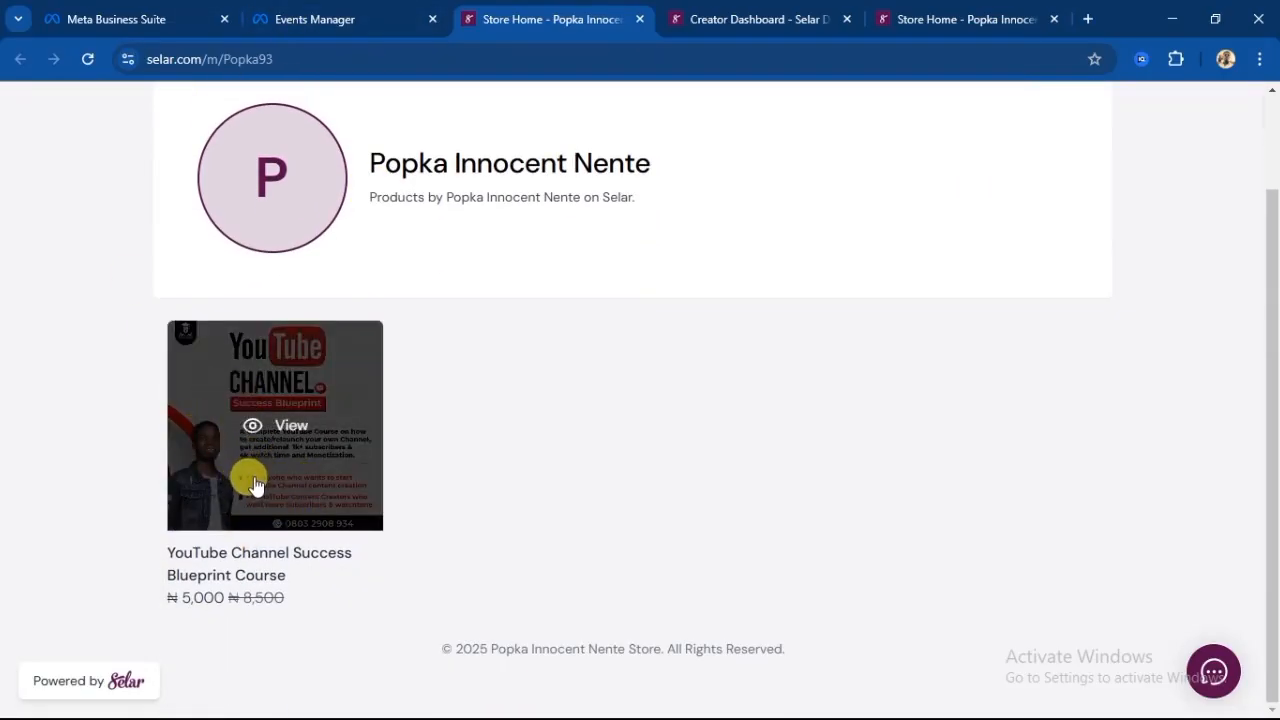
pyautogui.click(255, 485)
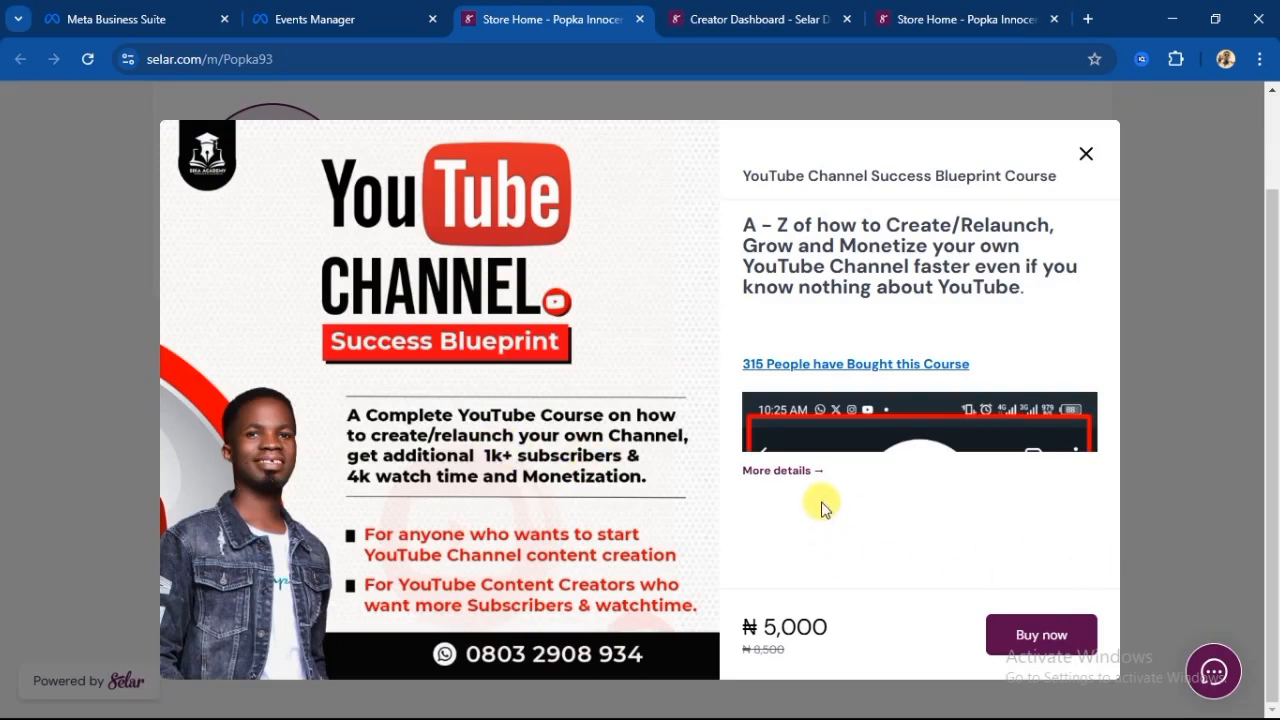
# Step: Start buying the YouTube Channel Success Blueprint Course to open its checkout, and close the checkout without paying
pyautogui.click(1035, 636)
pyautogui.click(1000, 646)
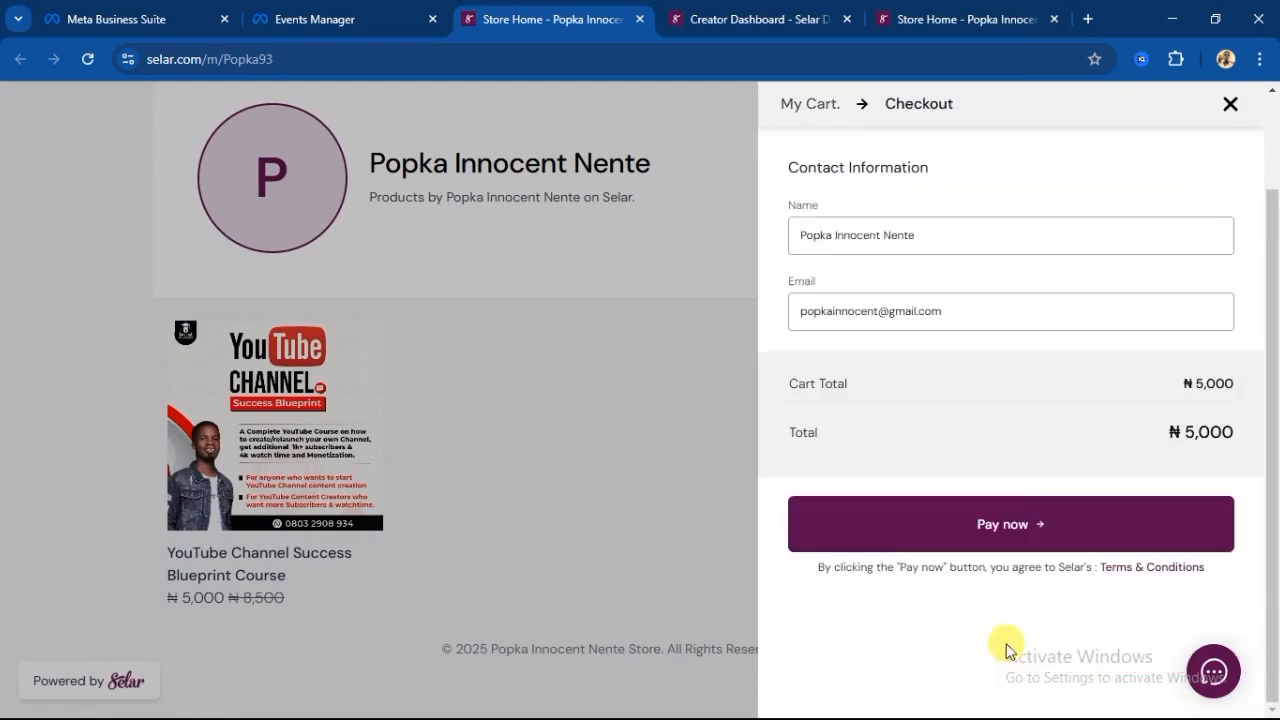
pyautogui.click(1230, 105)
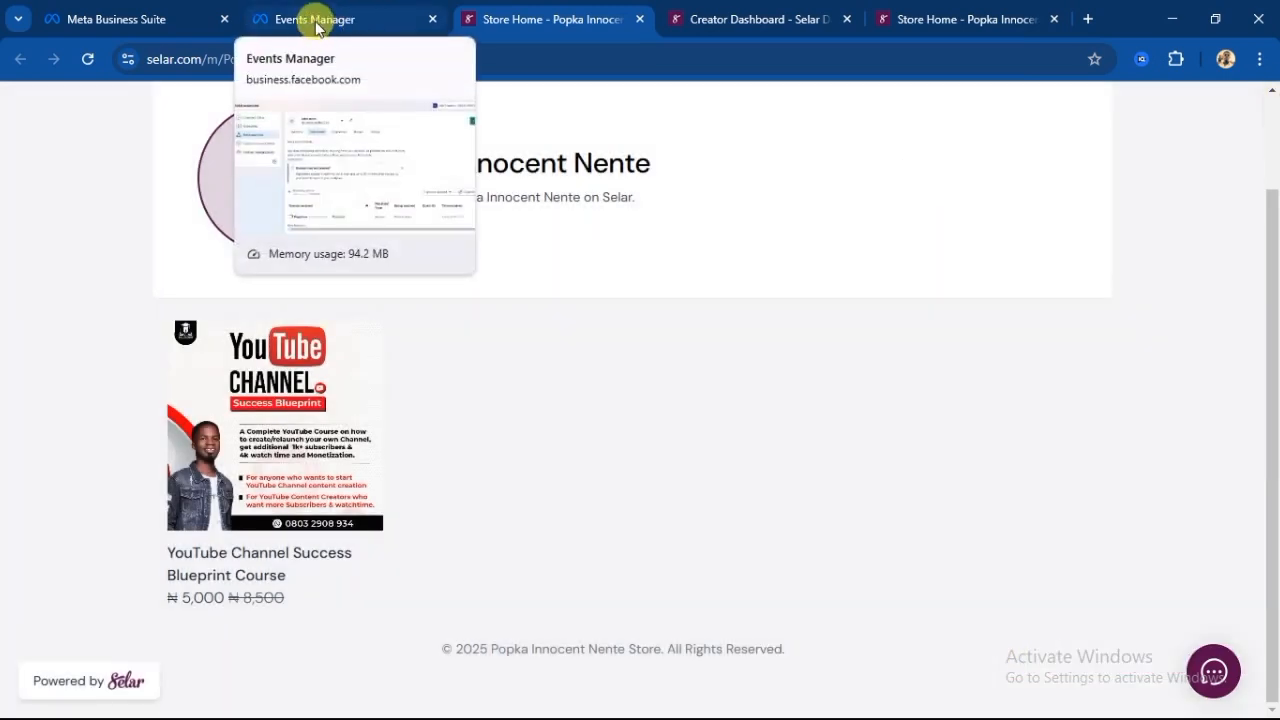
# Step: Return to Events Manager and examine which test events the selar store dataset received from the store's website
pyautogui.click(318, 22)
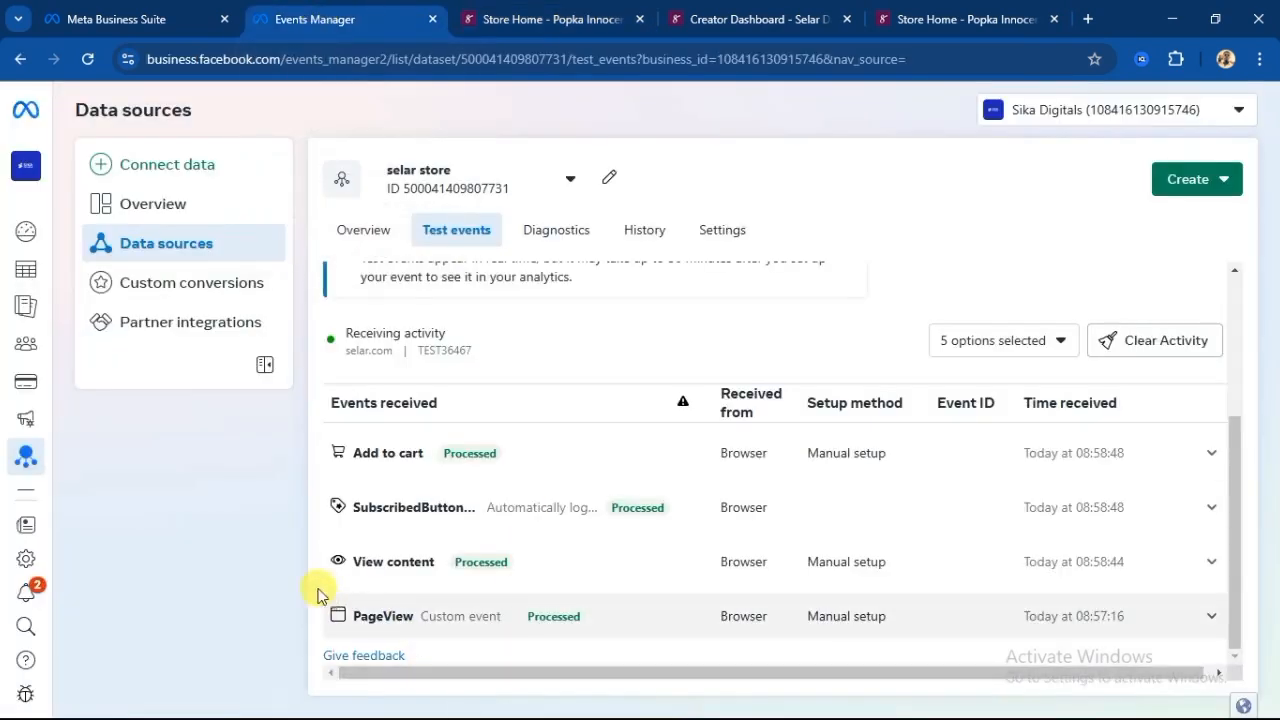
pyautogui.scroll(5, 1237, 517)
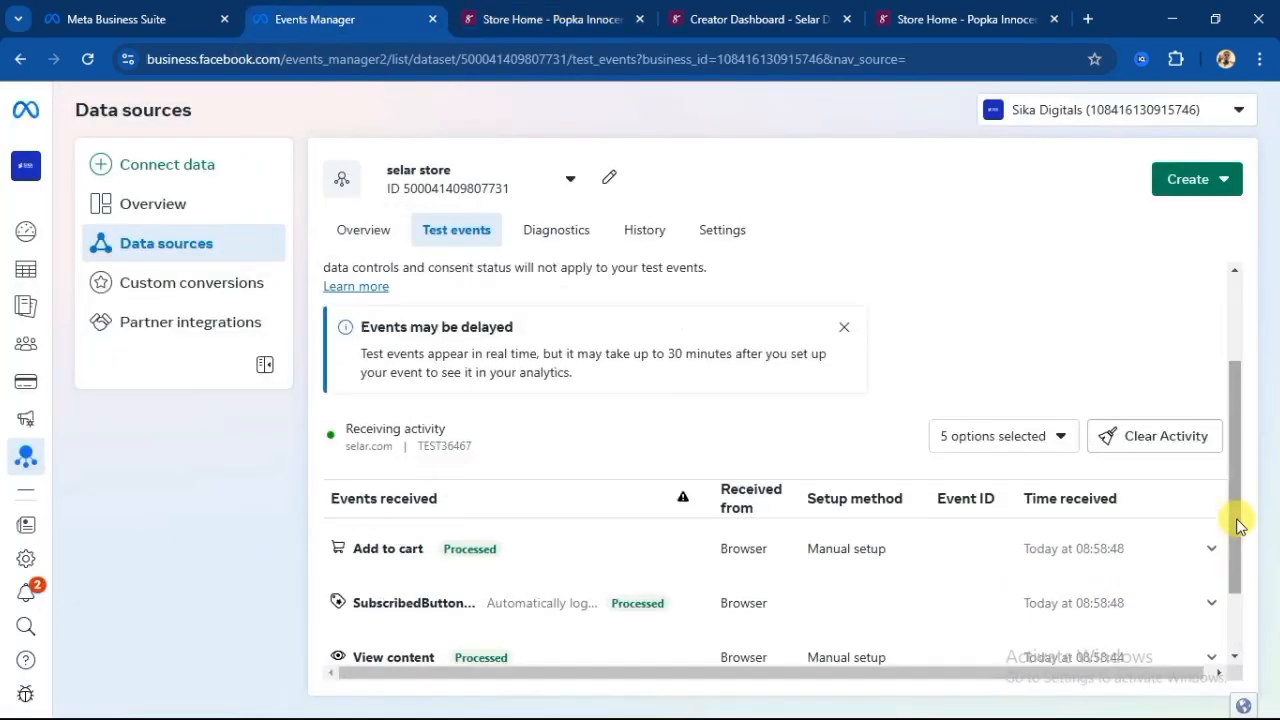
pyautogui.scroll(-3, 537, 472)
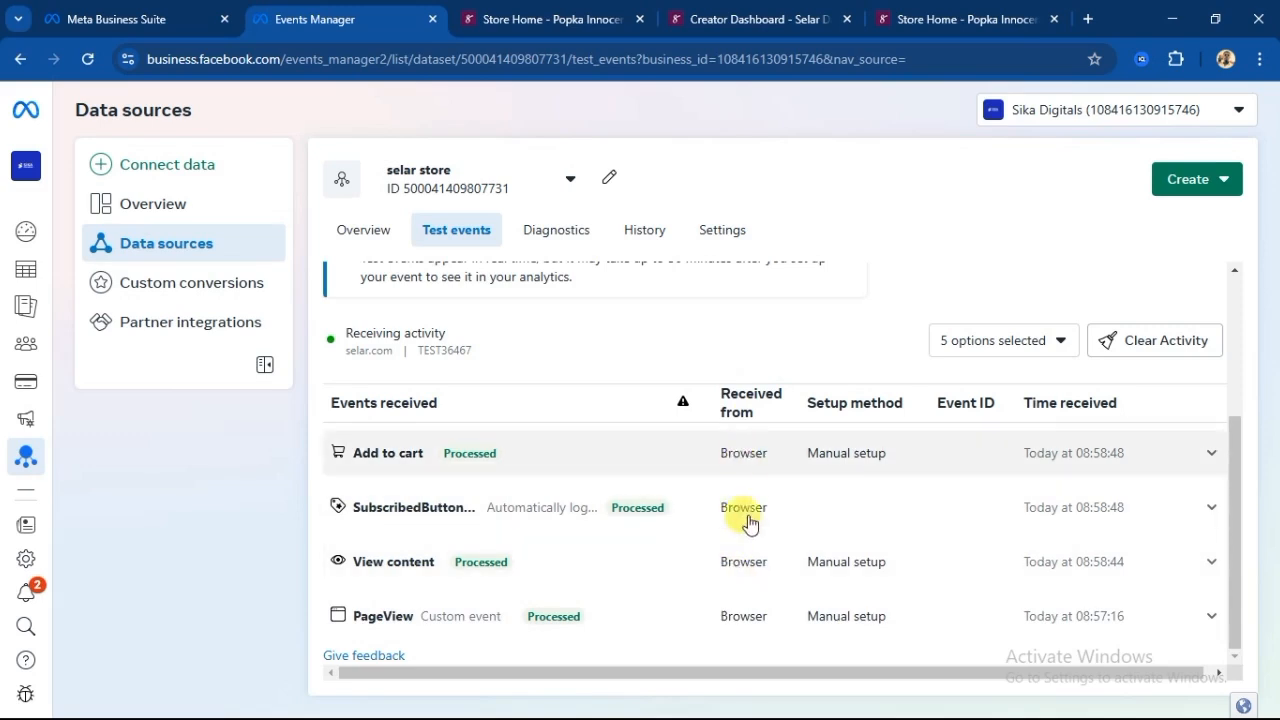
pyautogui.scroll(2, 728, 515)
pyautogui.scroll(-2, 700, 550)
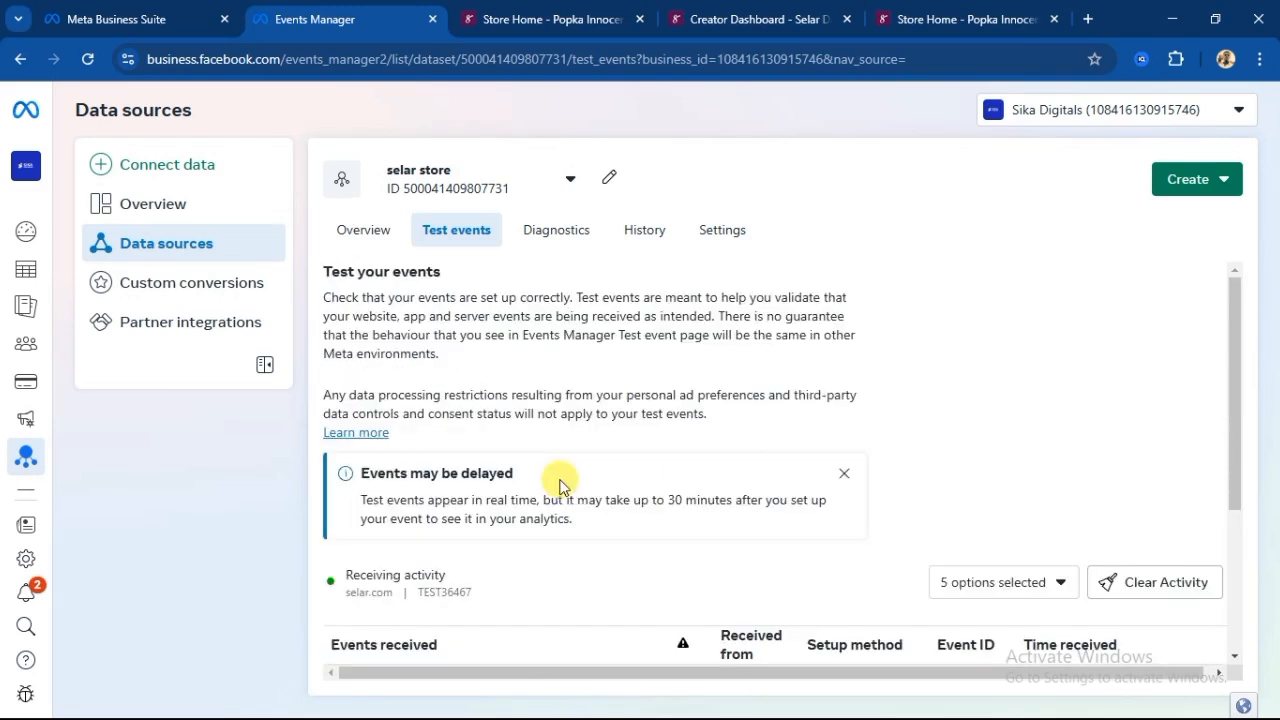
pyautogui.scroll(-3, 557, 469)
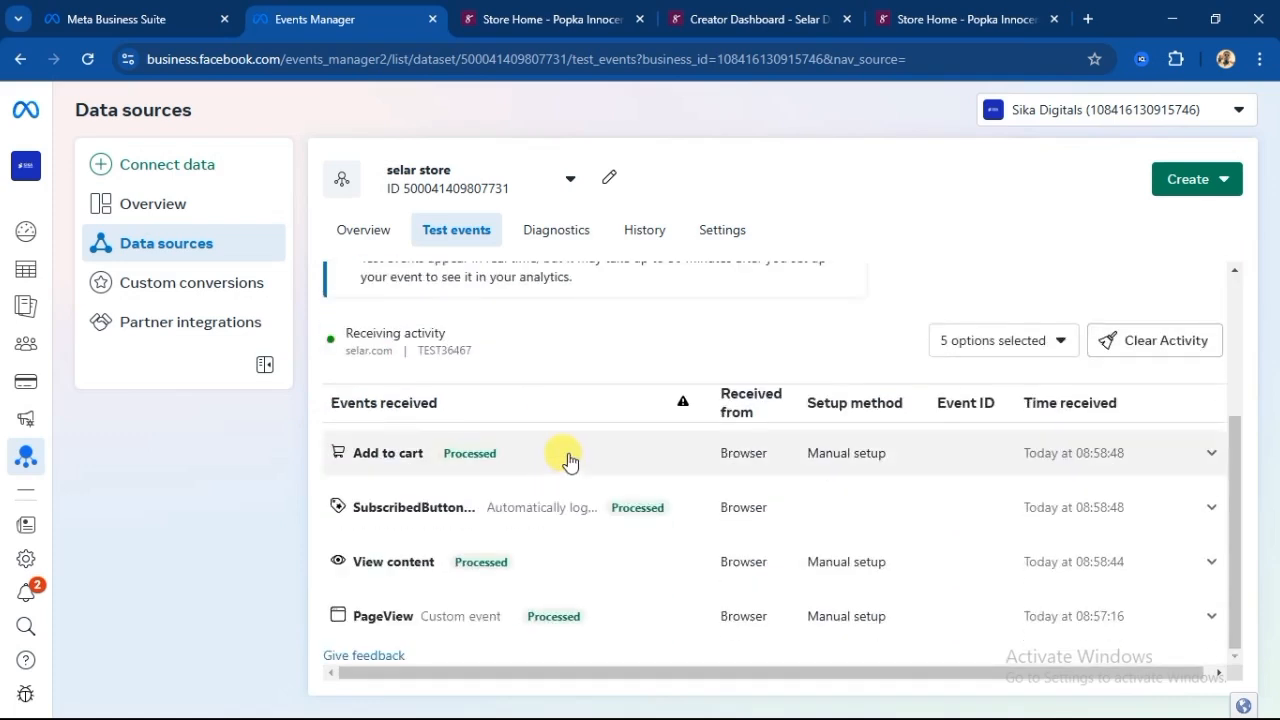
pyautogui.scroll(3, 567, 459)
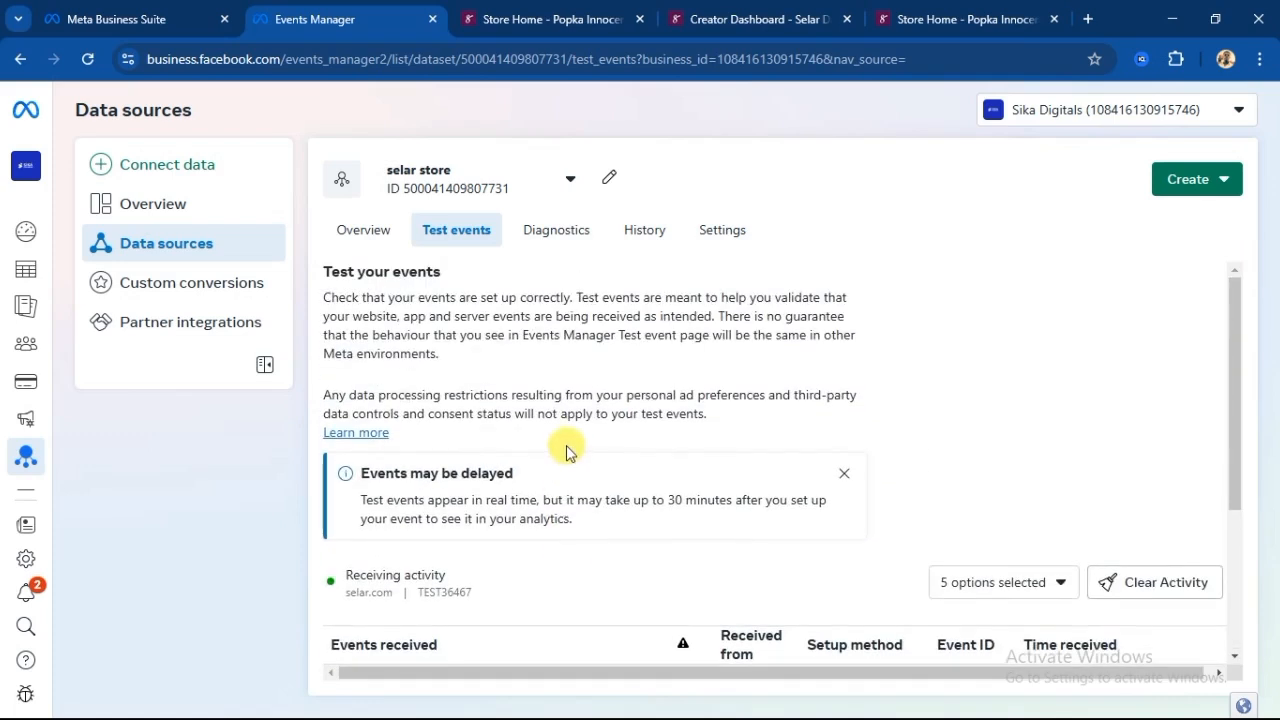
pyautogui.scroll(-2, 509, 417)
pyautogui.scroll(2, 515, 405)
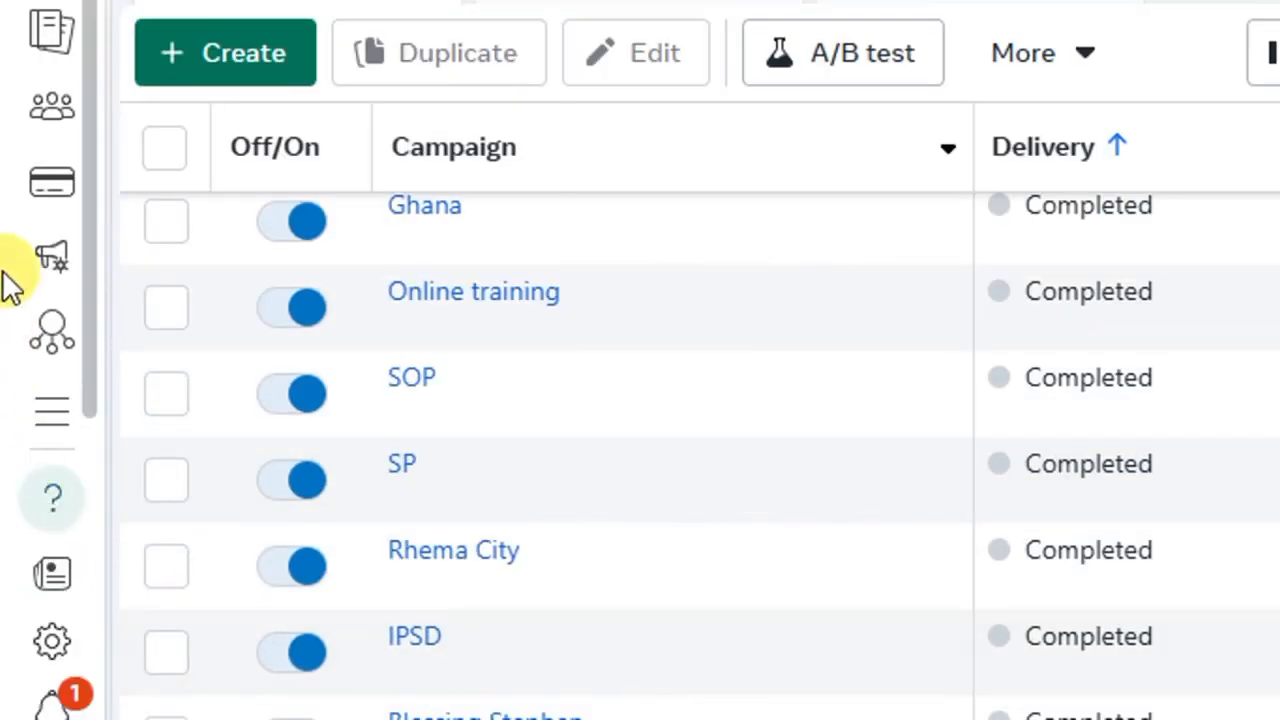
# Step: From Ads Manager, open the business settings and go to the portfolio's datasets among its data sources
pyautogui.moveTo(35, 340)
pyautogui.click(140, 422)
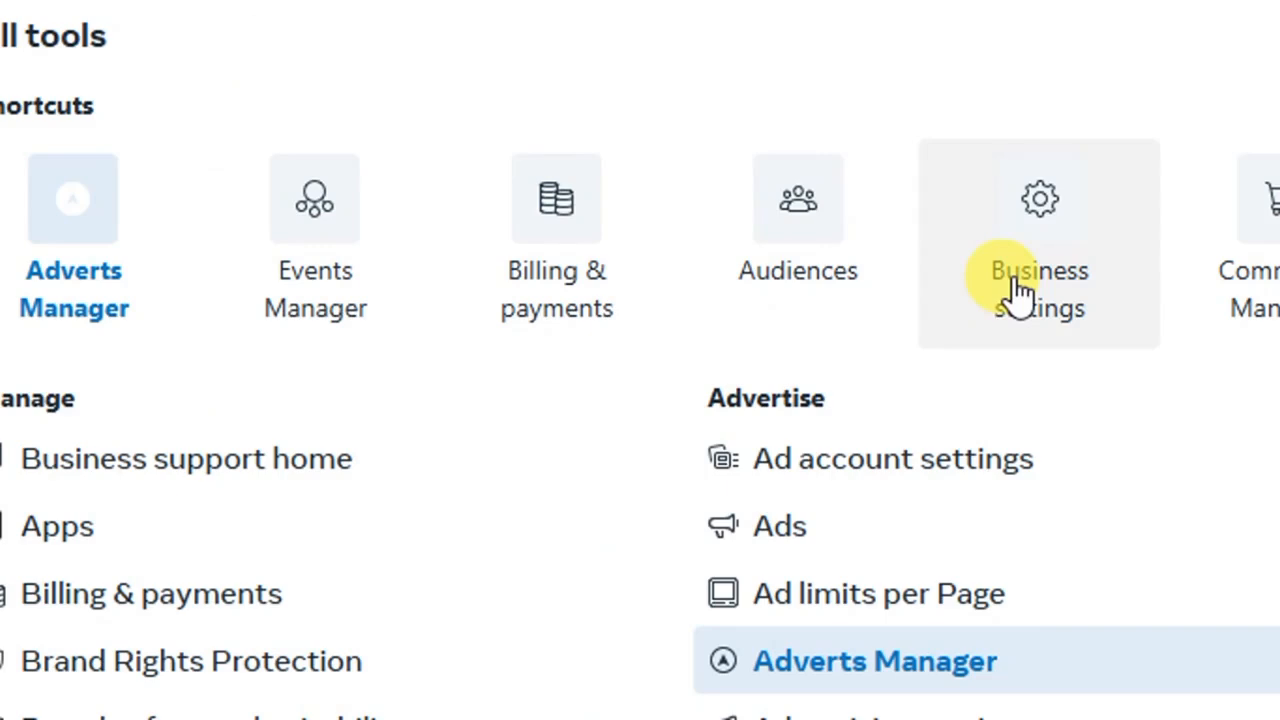
pyautogui.click(1014, 286)
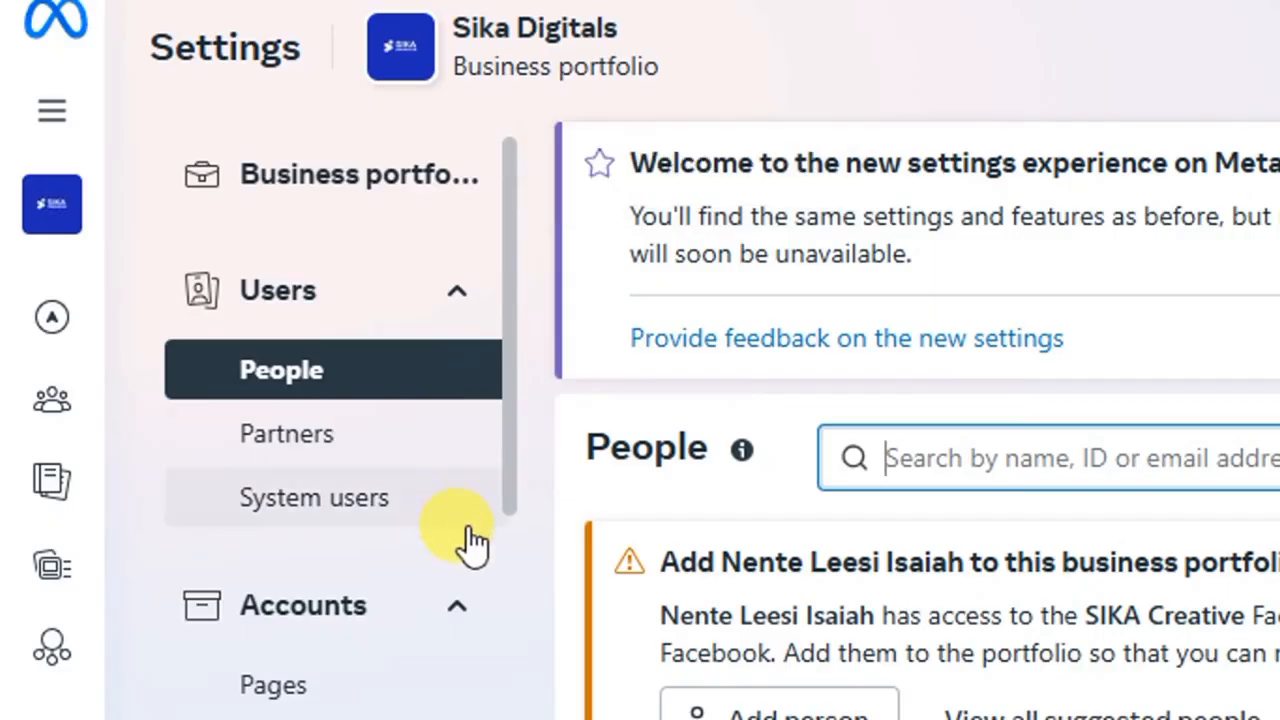
pyautogui.scroll(-6, 508, 615)
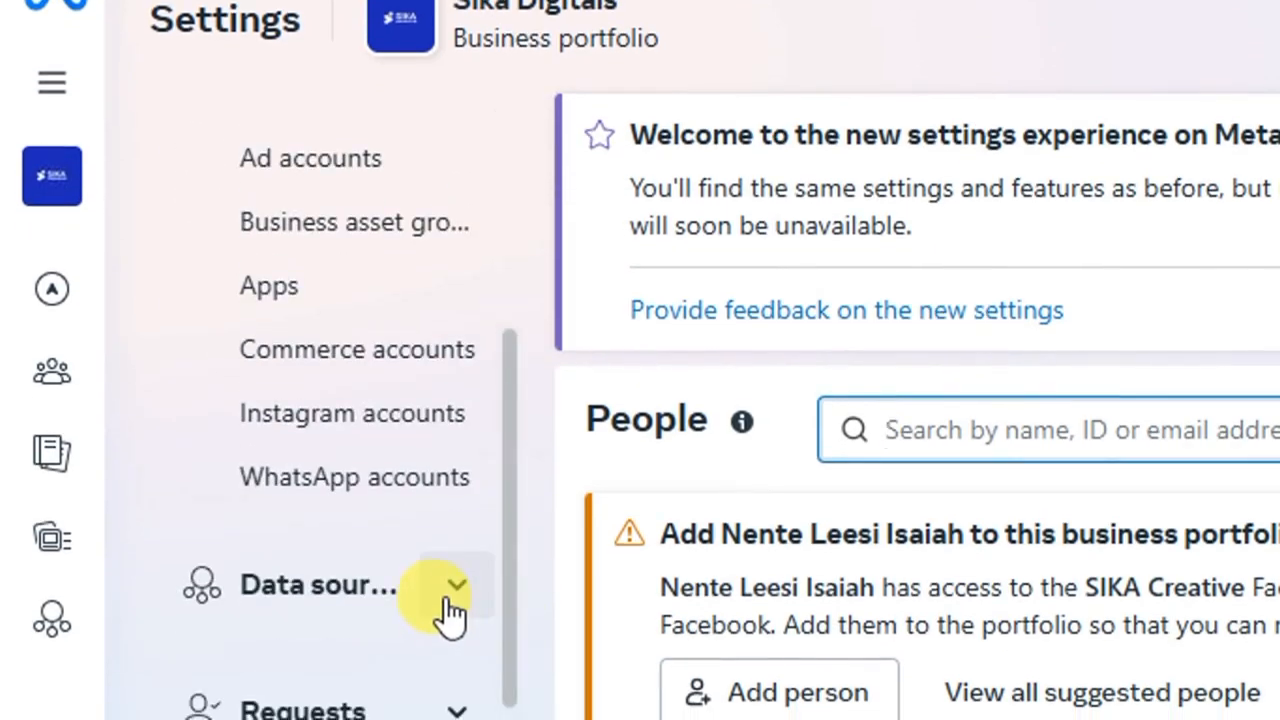
pyautogui.click(452, 600)
pyautogui.click(456, 590)
pyautogui.click(456, 258)
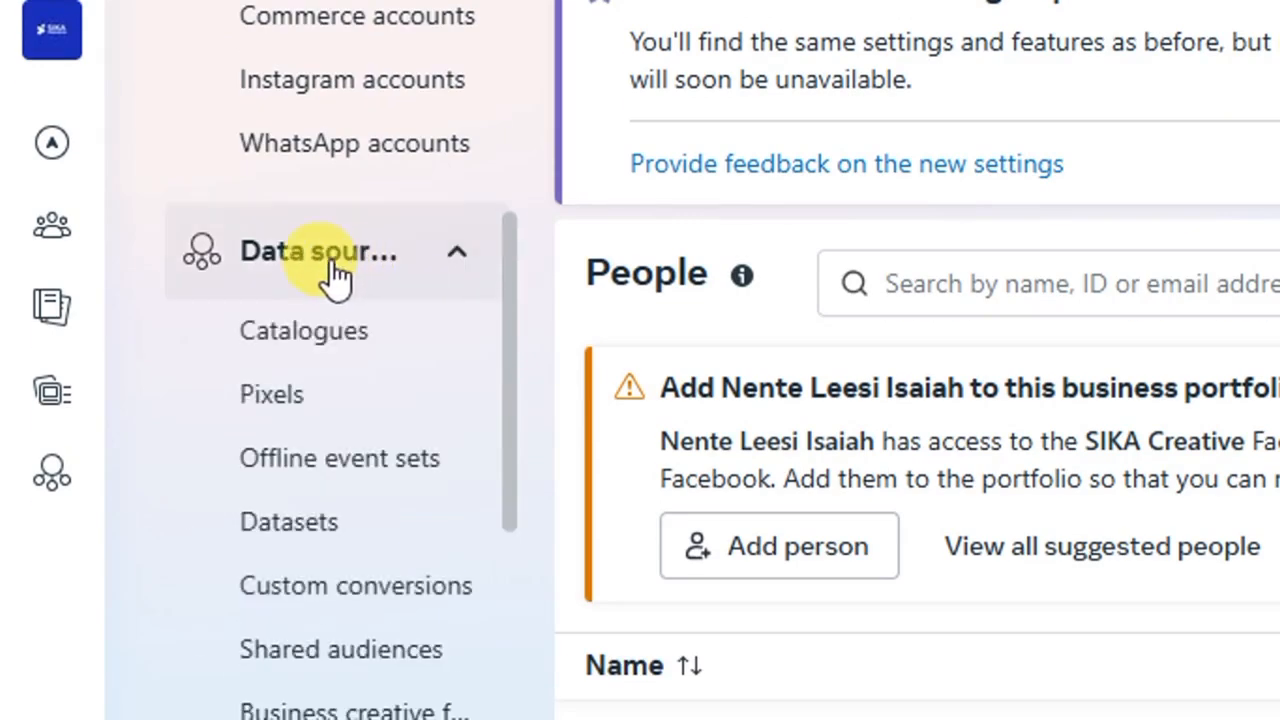
pyautogui.click(328, 545)
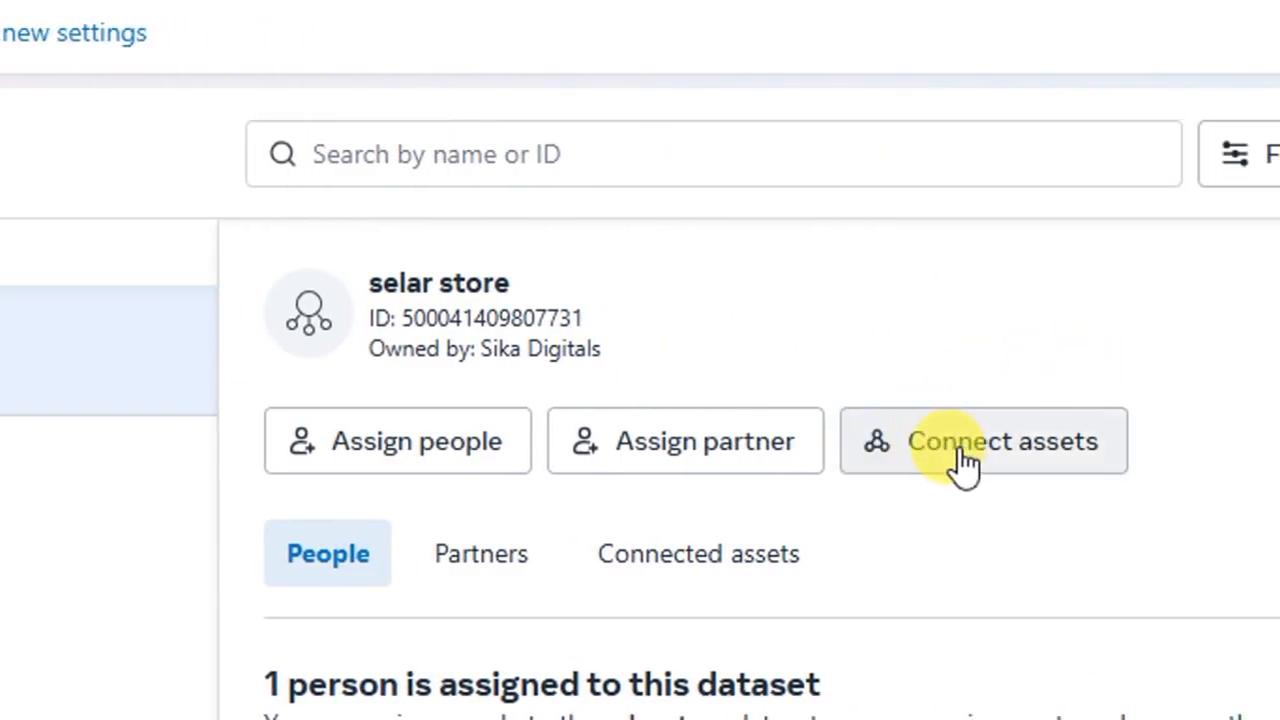
# Step: Connect the Sika Creative Hub ad account to the selar store dataset as a business asset
pyautogui.click(963, 462)
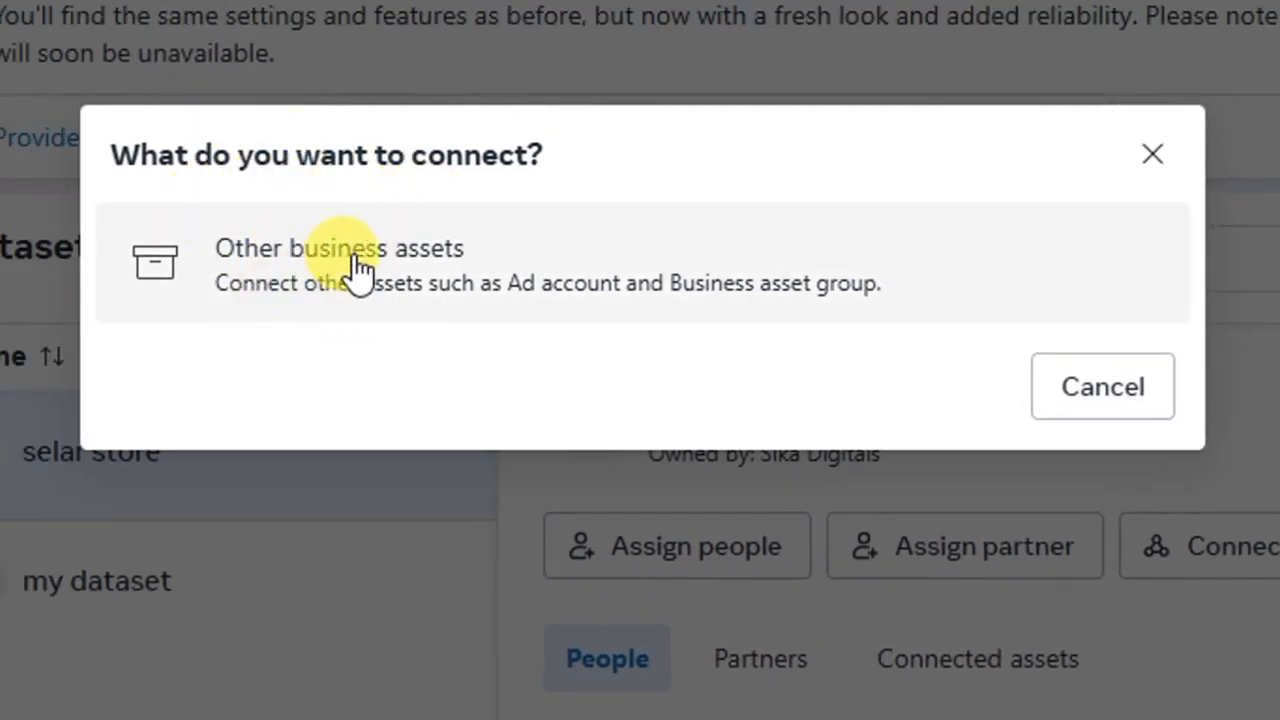
pyautogui.click(328, 268)
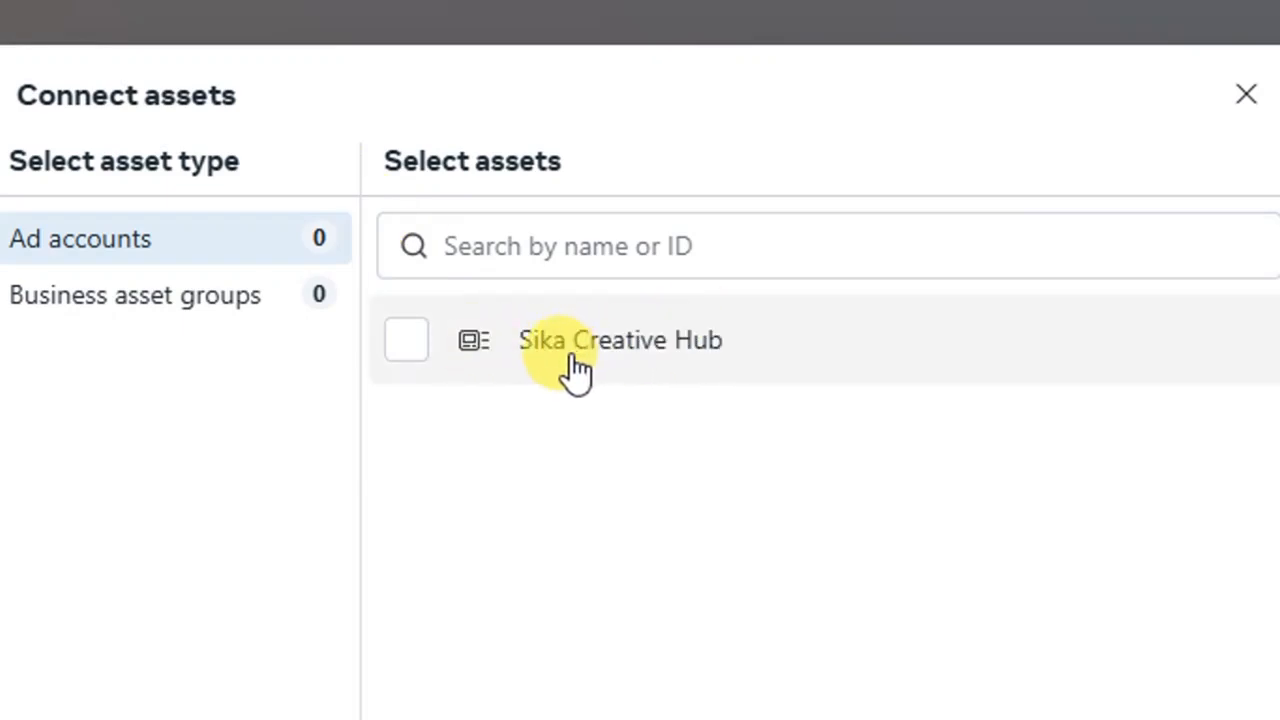
pyautogui.click(408, 345)
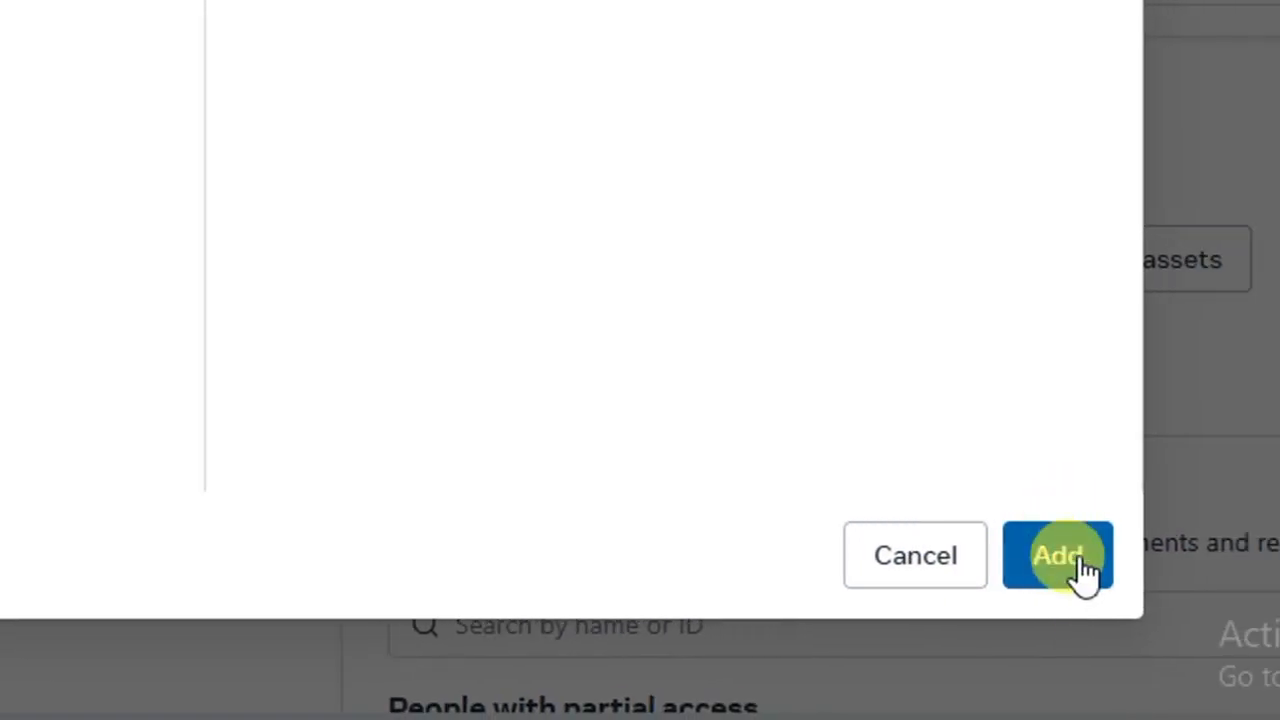
pyautogui.click(1057, 558)
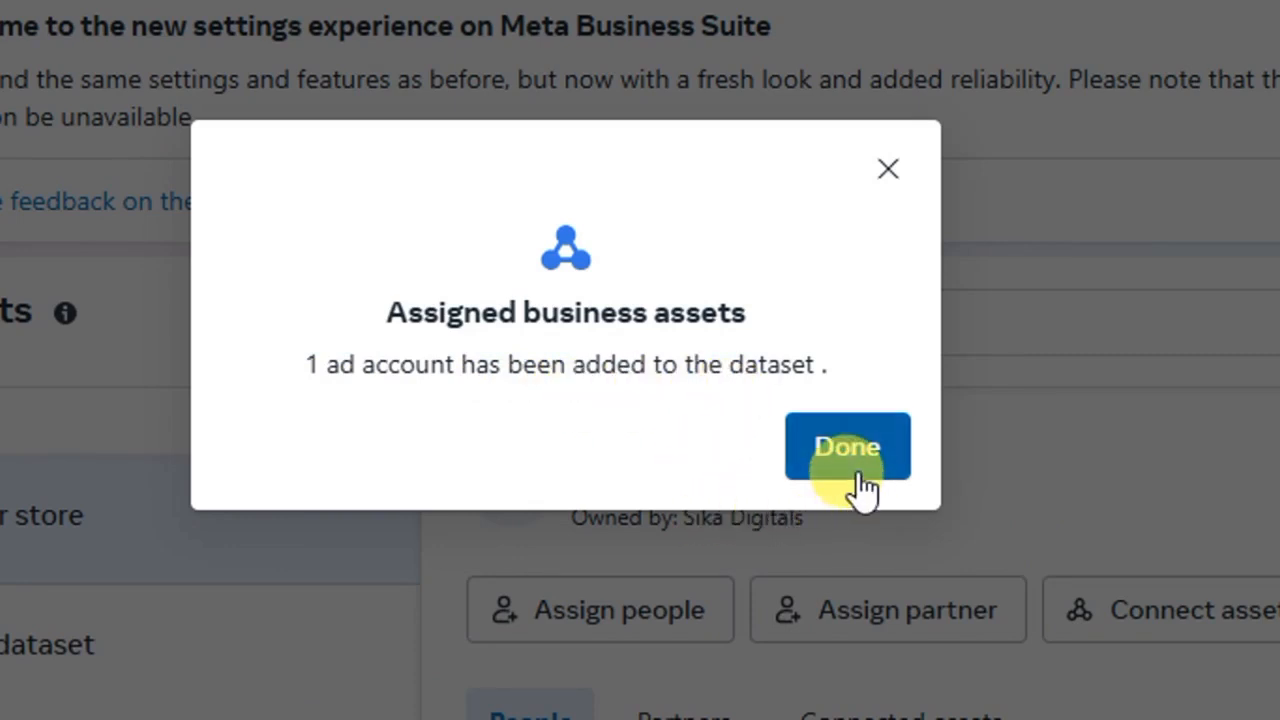
pyautogui.click(845, 446)
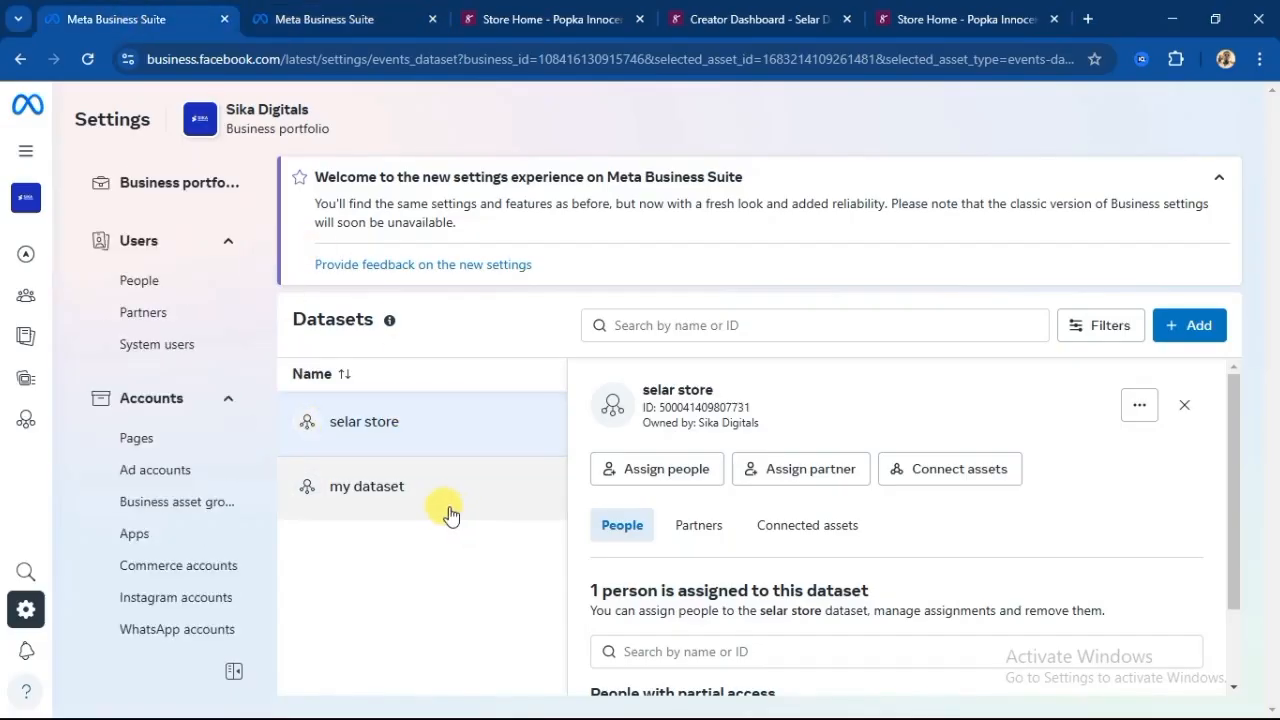
# Step: Switch back to Ads Manager and create a campaign with the Sales objective and the manual sales campaign setup
pyautogui.click(318, 19)
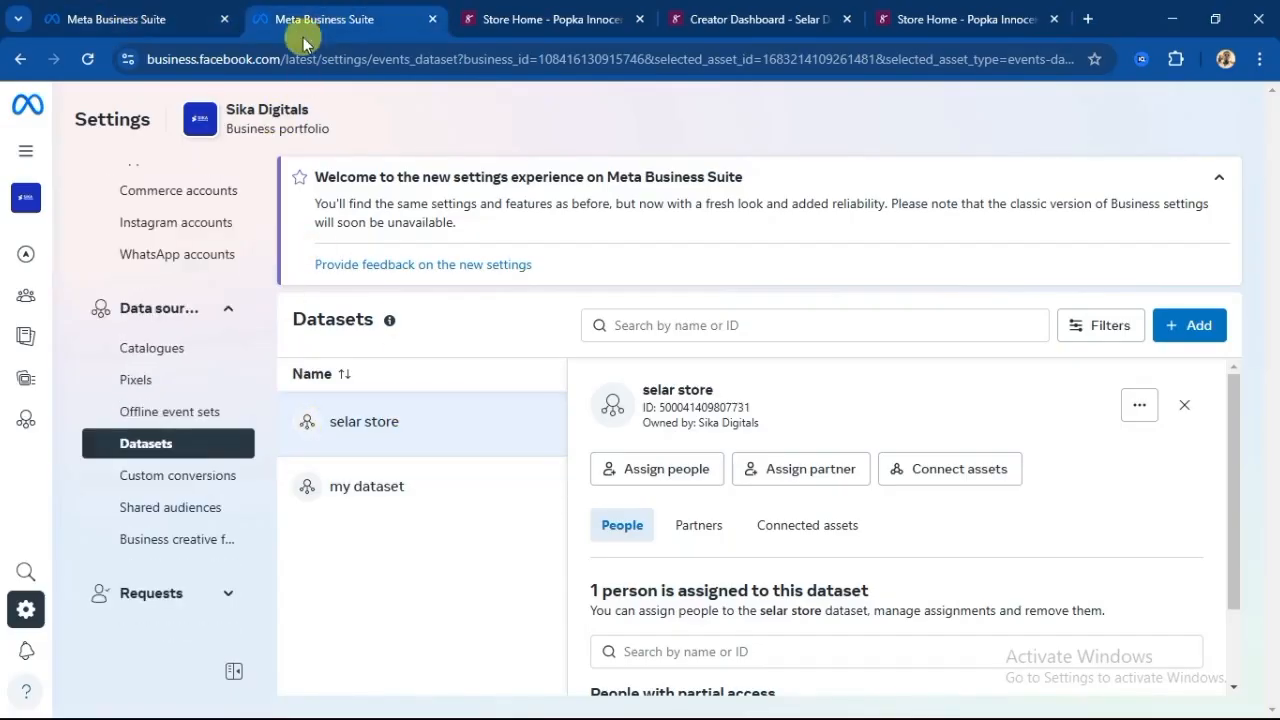
pyautogui.click(113, 20)
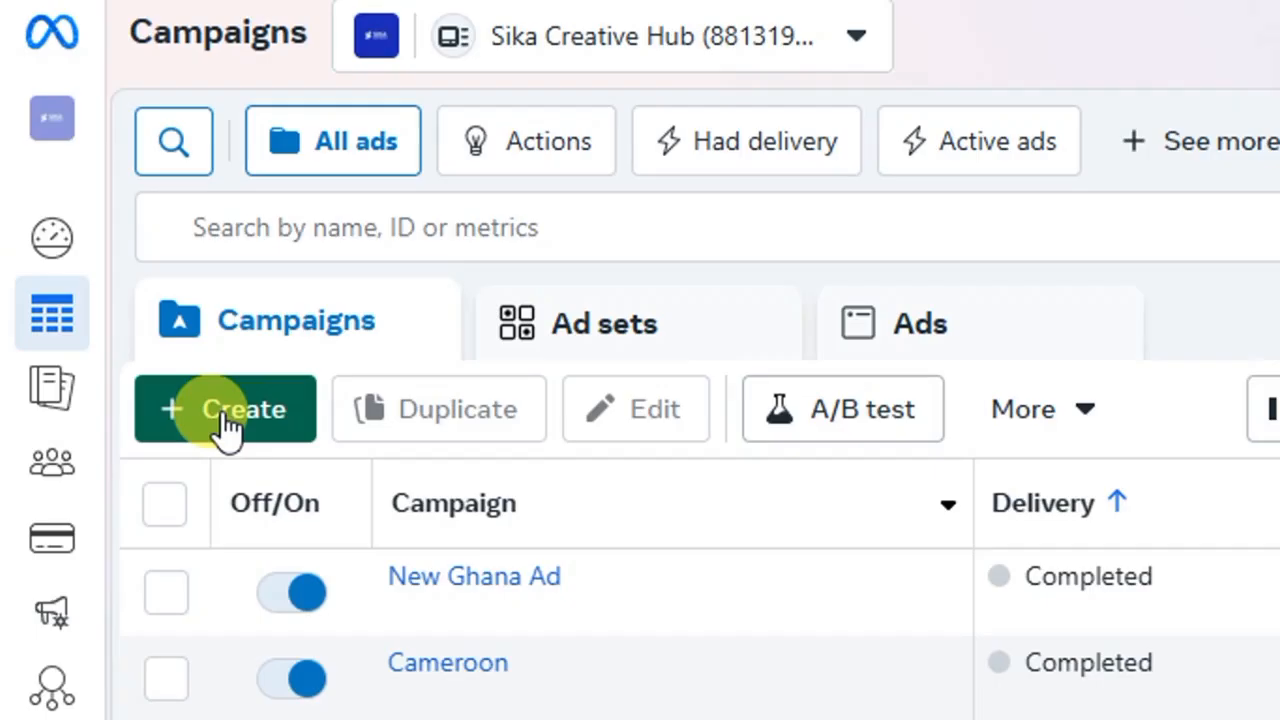
pyautogui.click(225, 425)
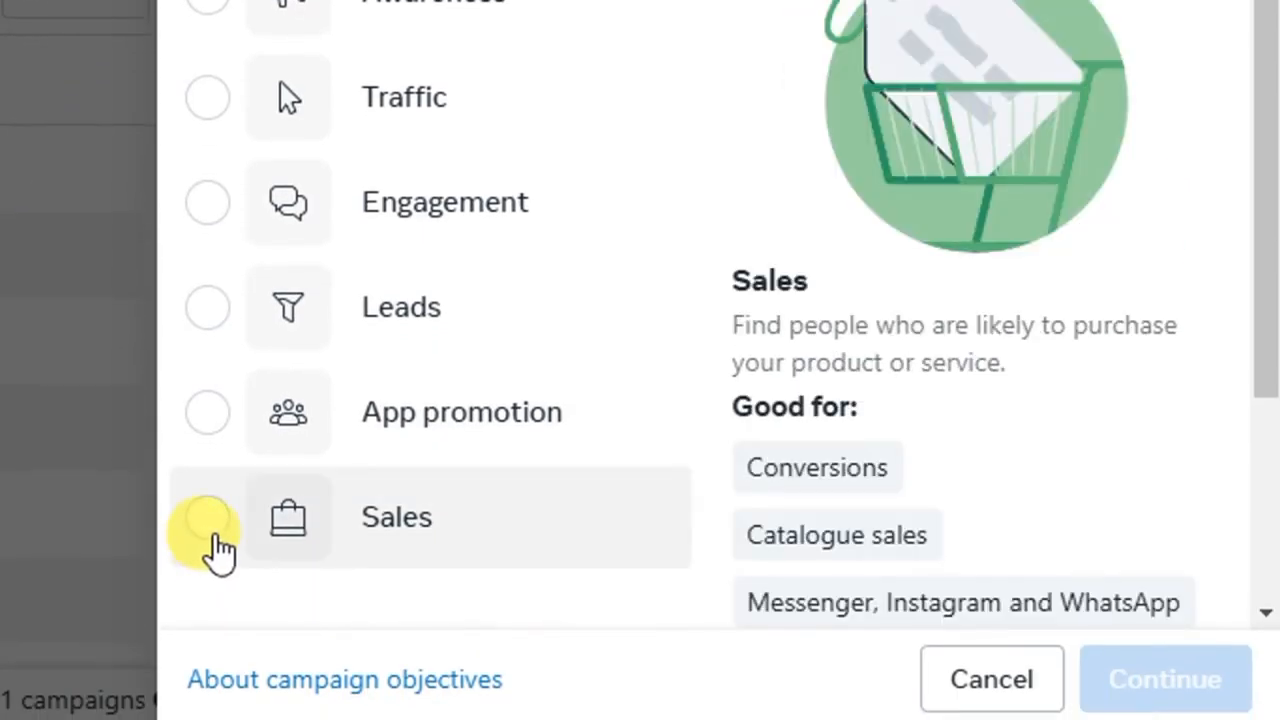
pyautogui.click(212, 540)
pyautogui.click(1162, 690)
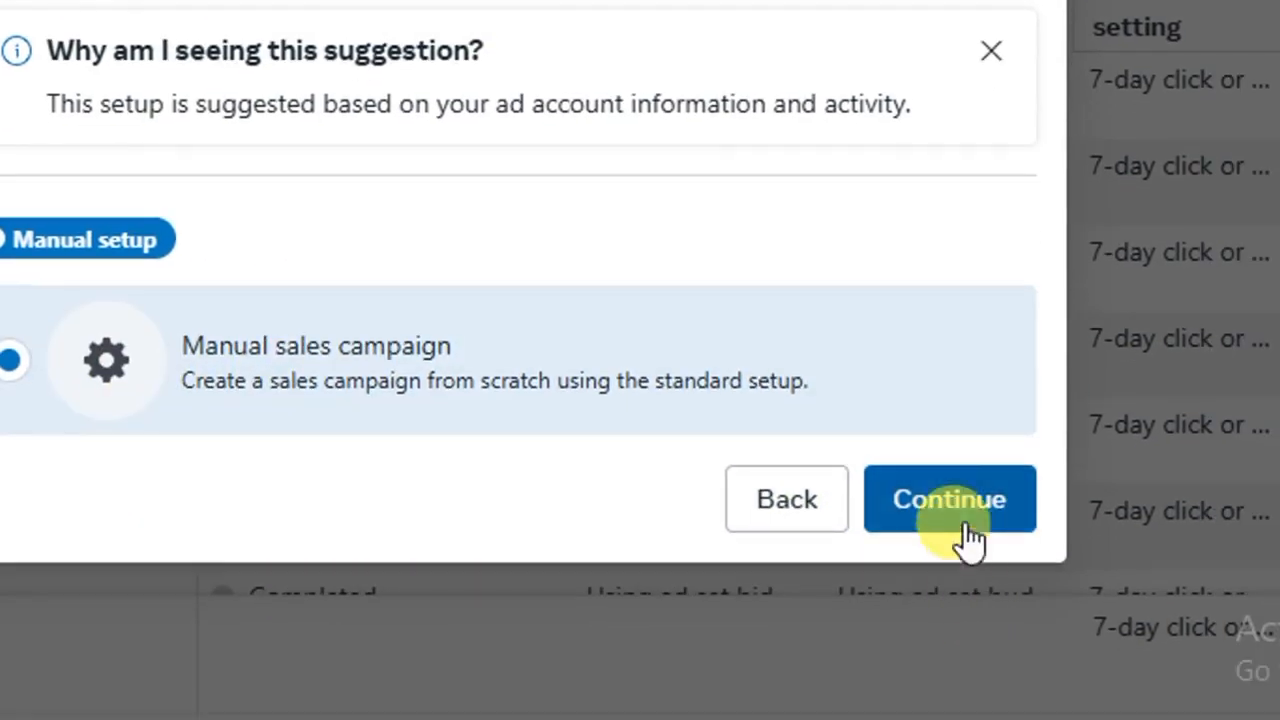
pyautogui.click(1025, 585)
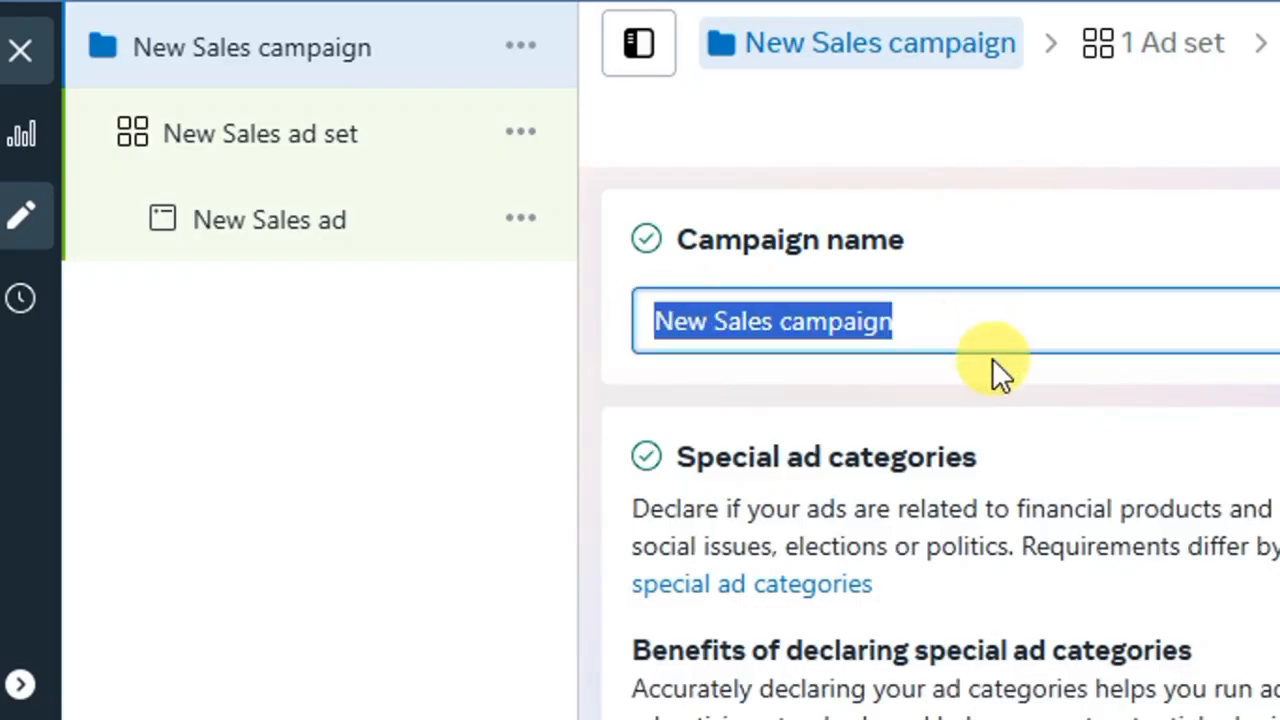
# Step: Keep the default campaign and ad set names, and set the new ad set's conversion location to Website
pyautogui.click(966, 323)
pyautogui.scroll(-2, 1090, 620)
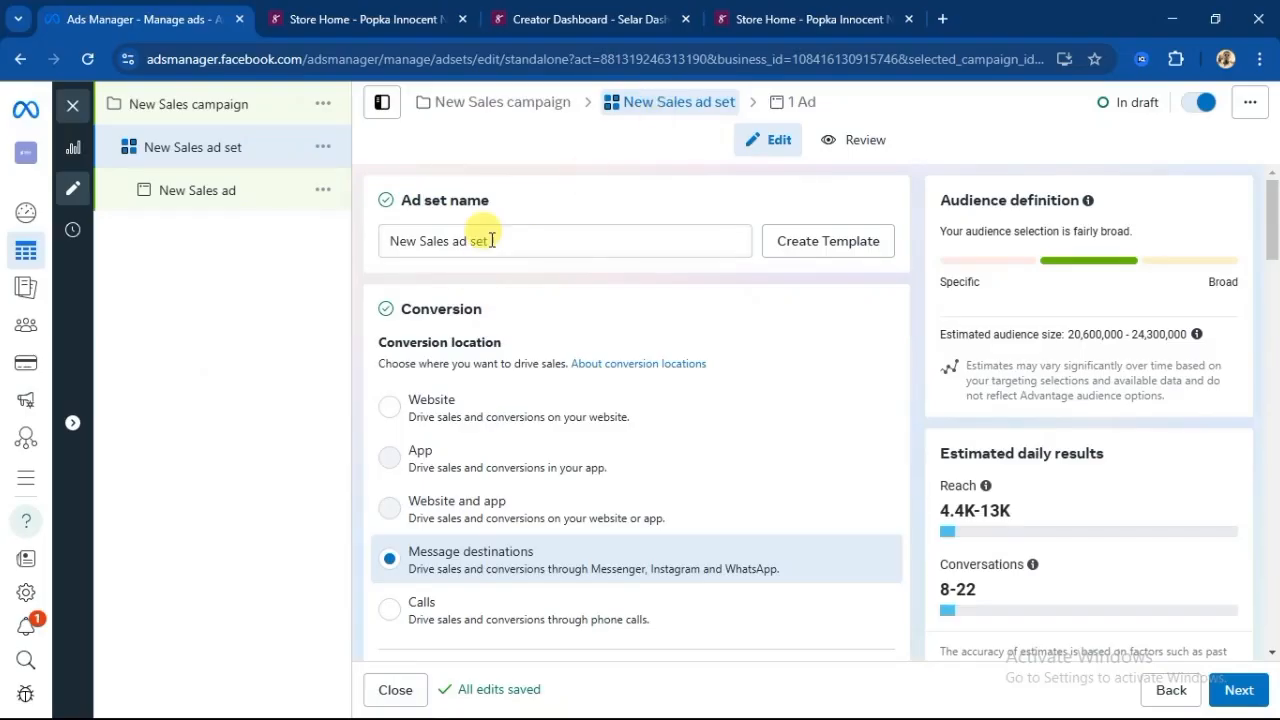
pyautogui.moveTo(491, 240); pyautogui.dragTo(335, 248)
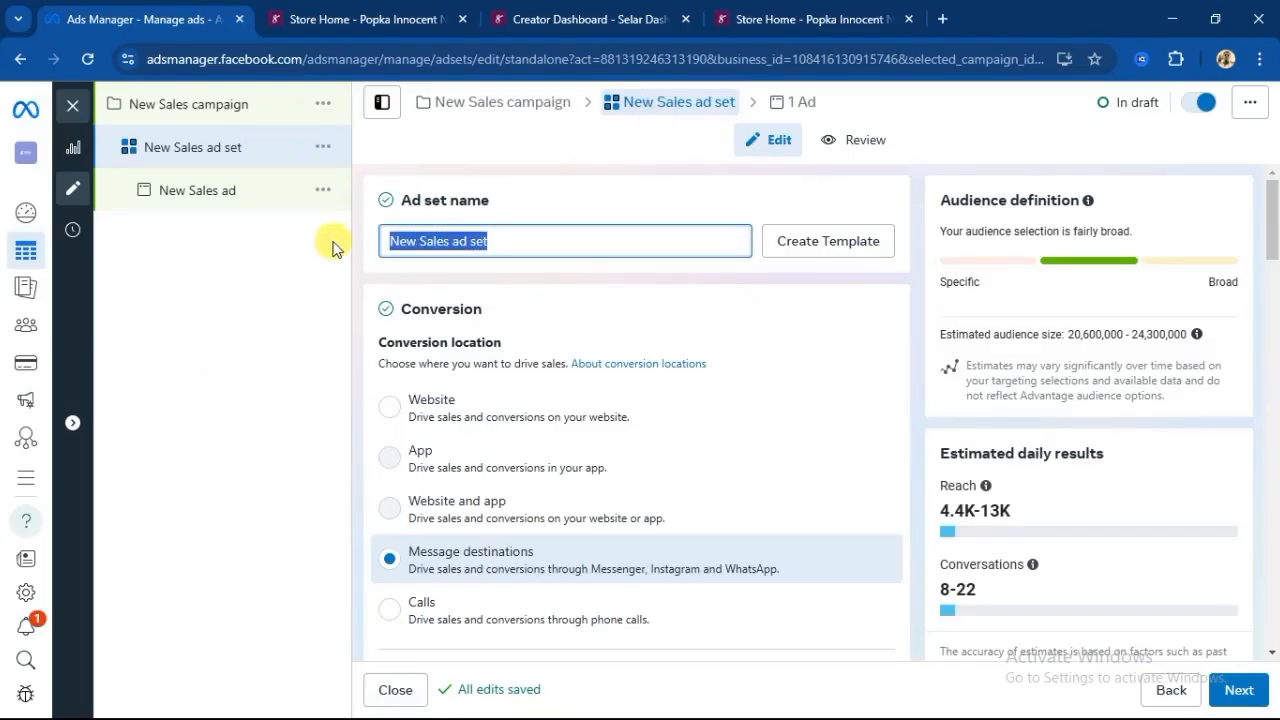
pyautogui.click(495, 247)
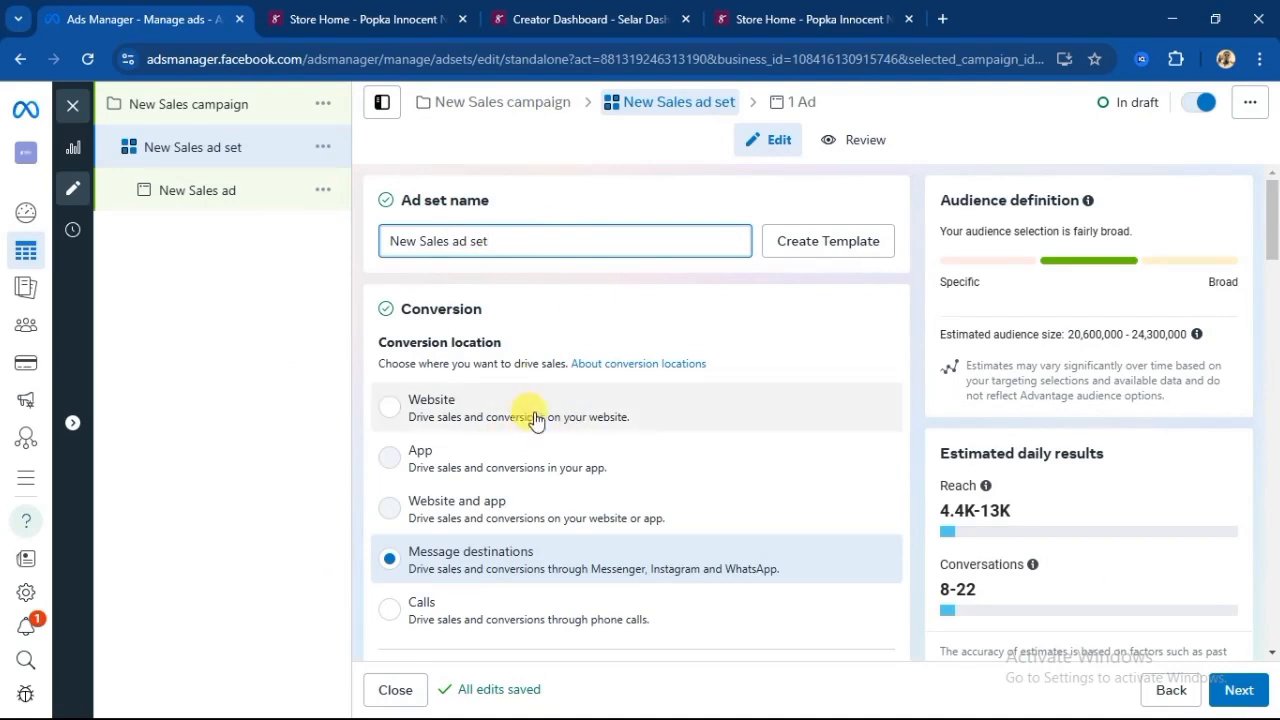
pyautogui.scroll(-2, 531, 414)
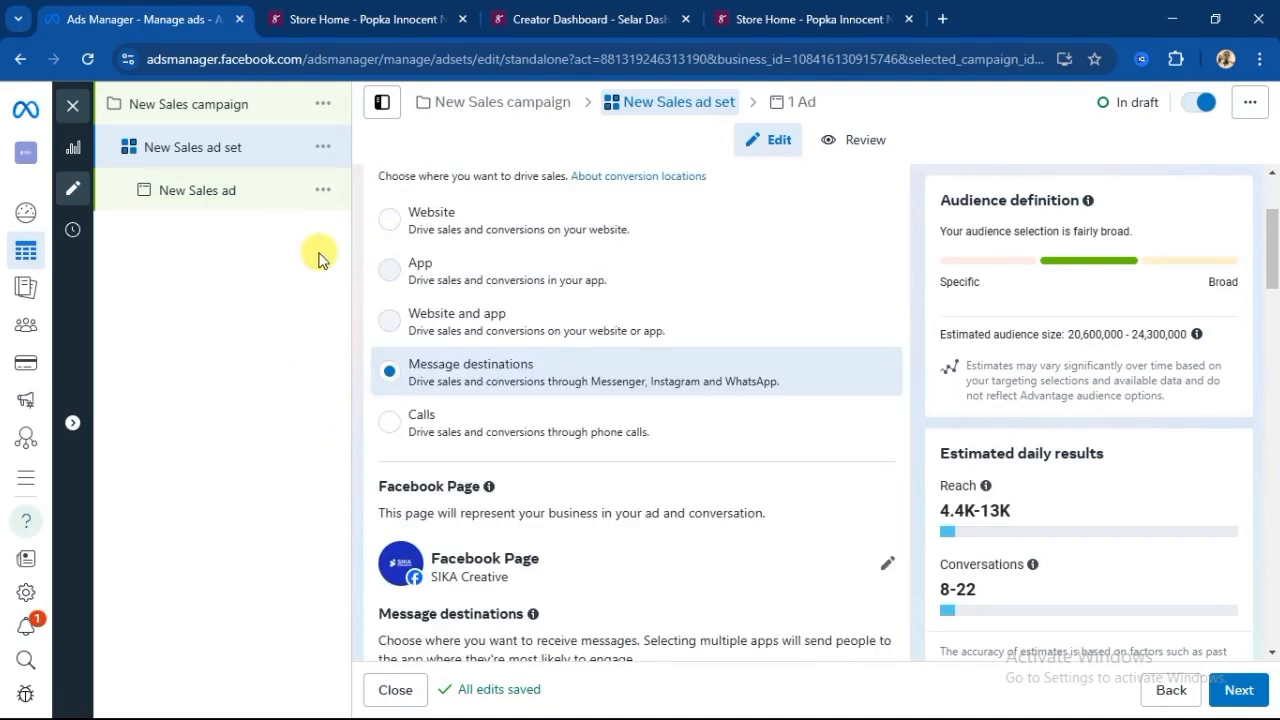
pyautogui.scroll(1, 360, 355)
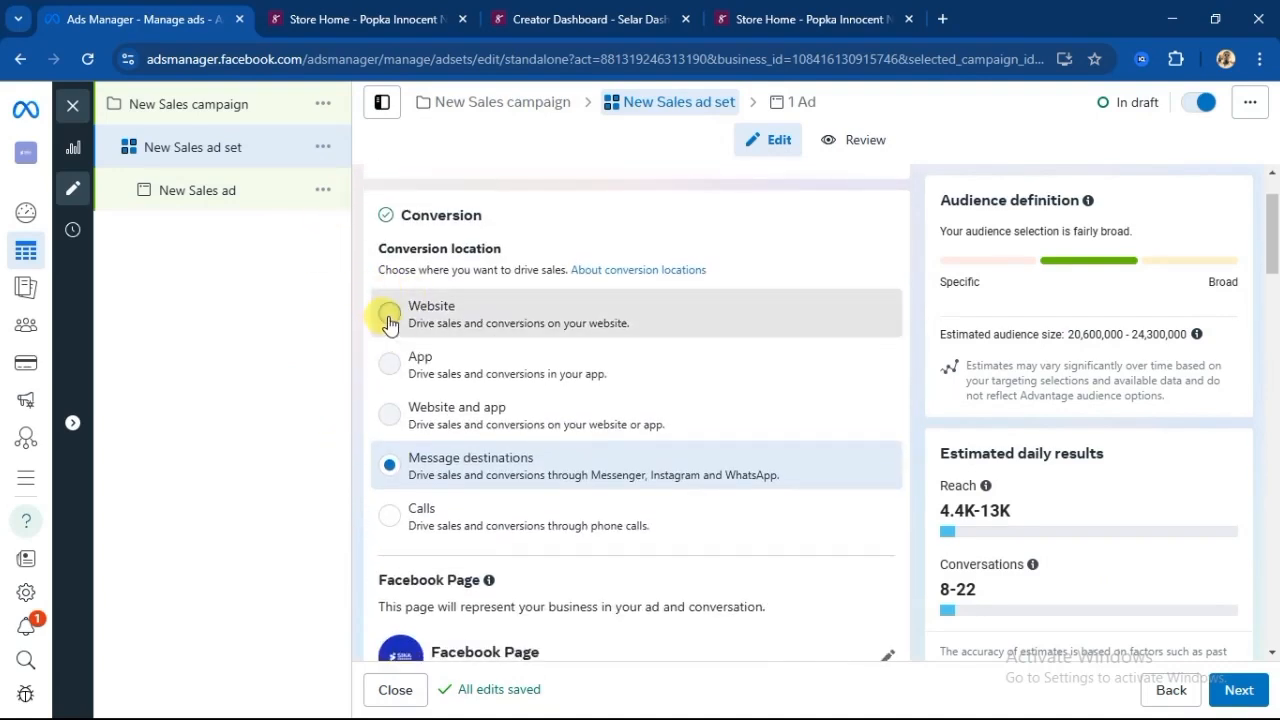
pyautogui.click(389, 313)
# Step: Select selar store as the ad set's dataset for tracking website conversions
pyautogui.scroll(-4, 360, 428)
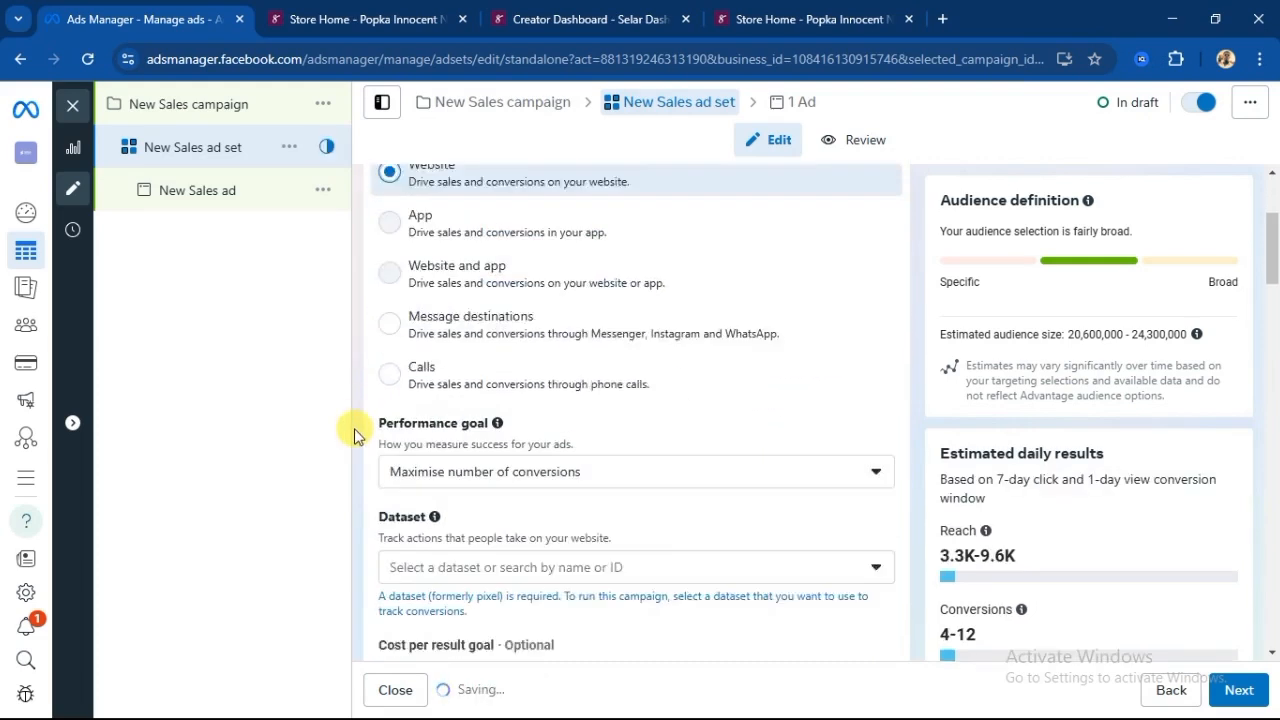
pyautogui.scroll(1, 385, 395)
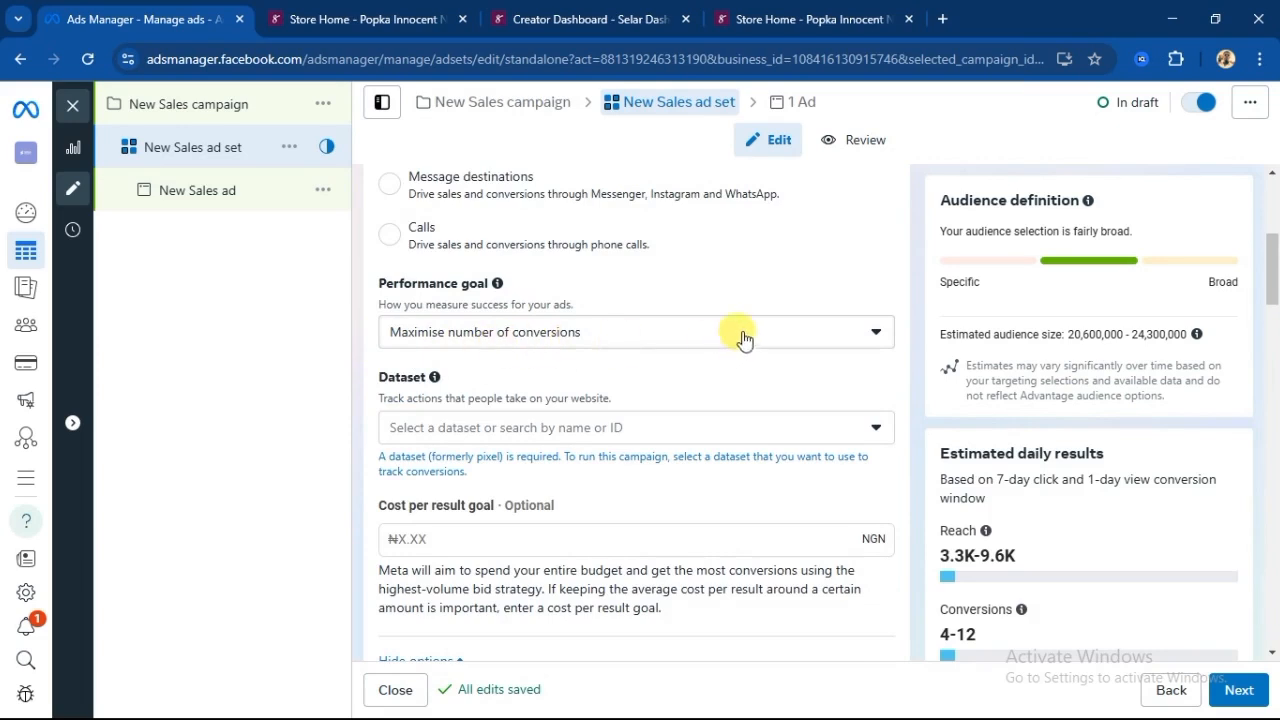
pyautogui.scroll(-1, 360, 410)
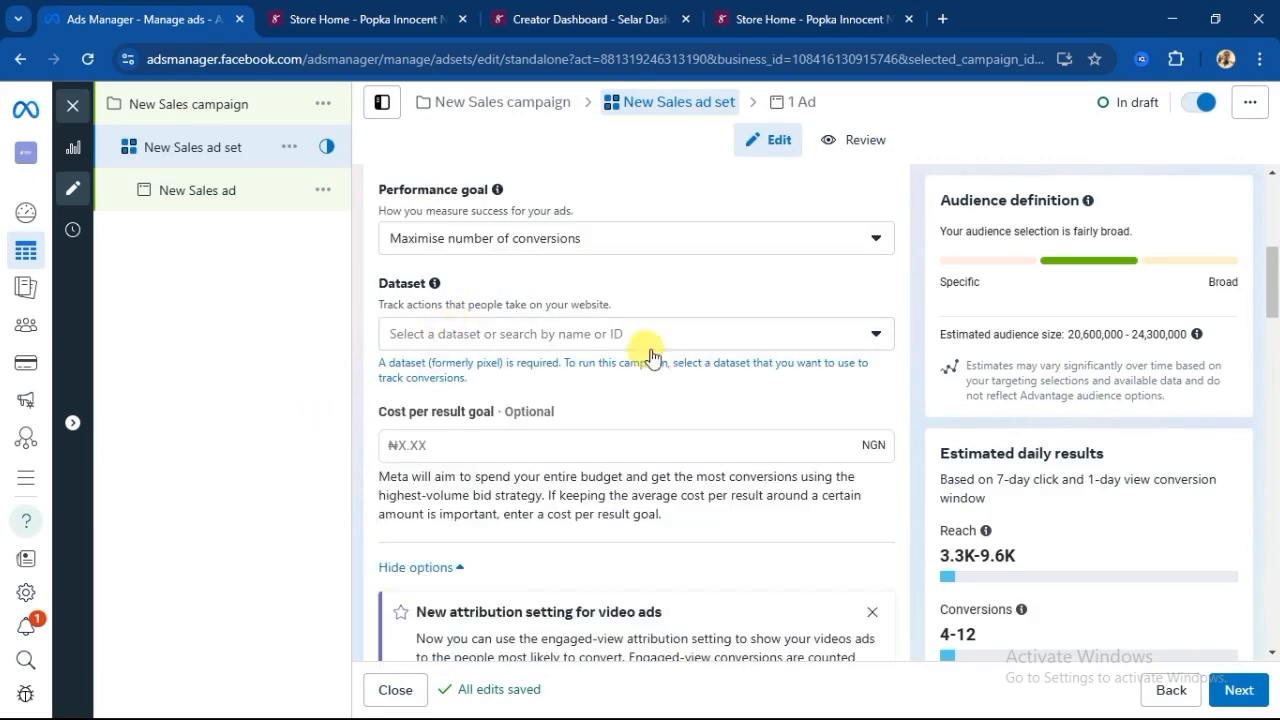
pyautogui.click(877, 339)
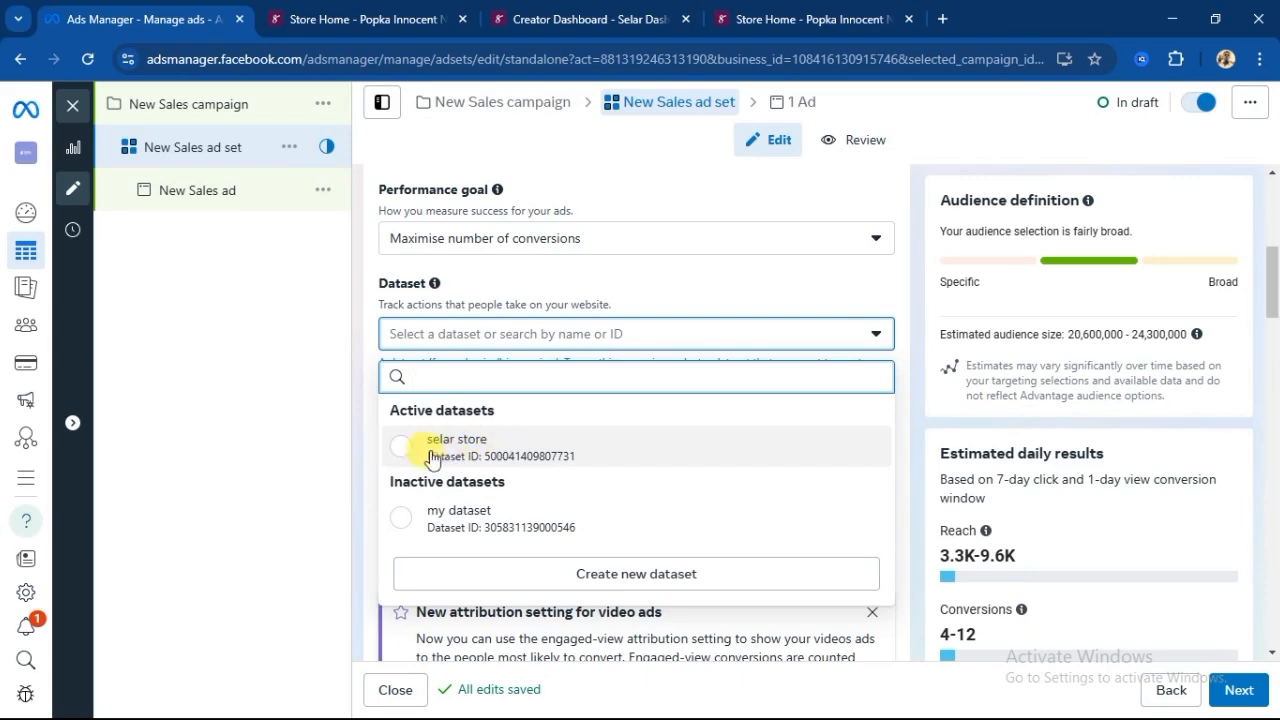
pyautogui.click(399, 453)
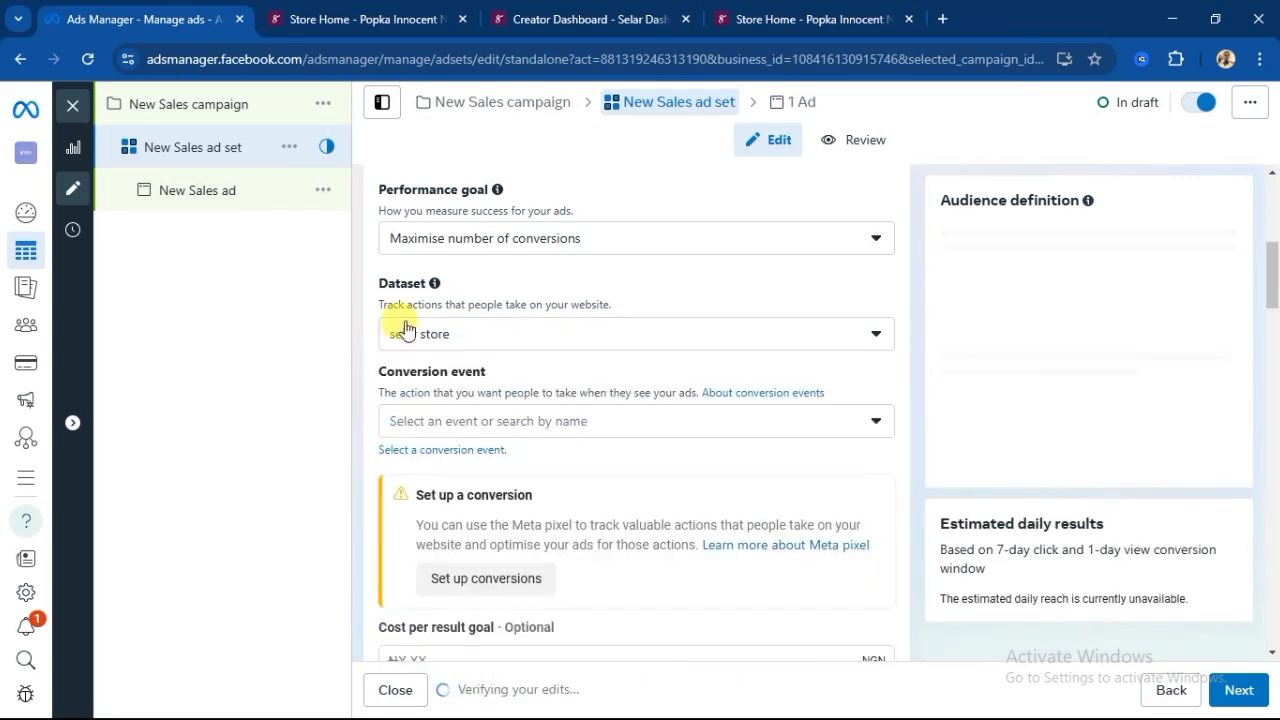
pyautogui.scroll(-1, 365, 490)
pyautogui.scroll(1, 370, 391)
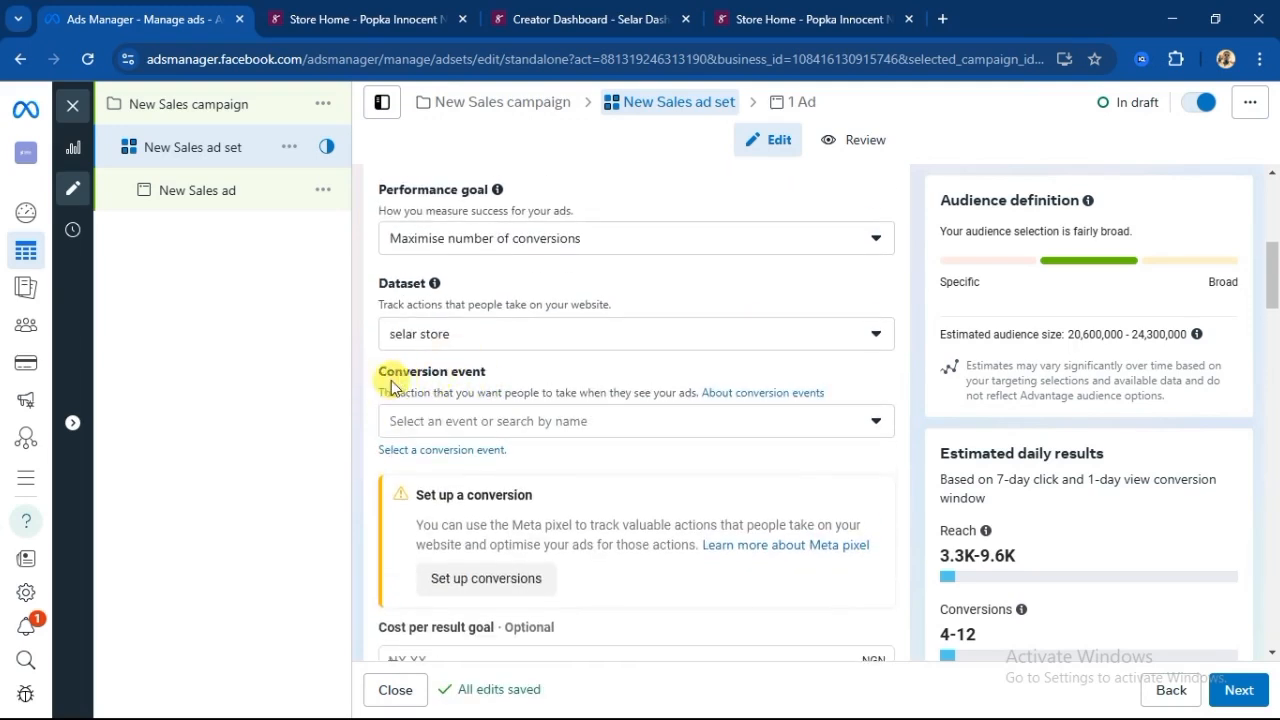
# Step: Set the ad set's conversion event to Purchase
pyautogui.click(876, 428)
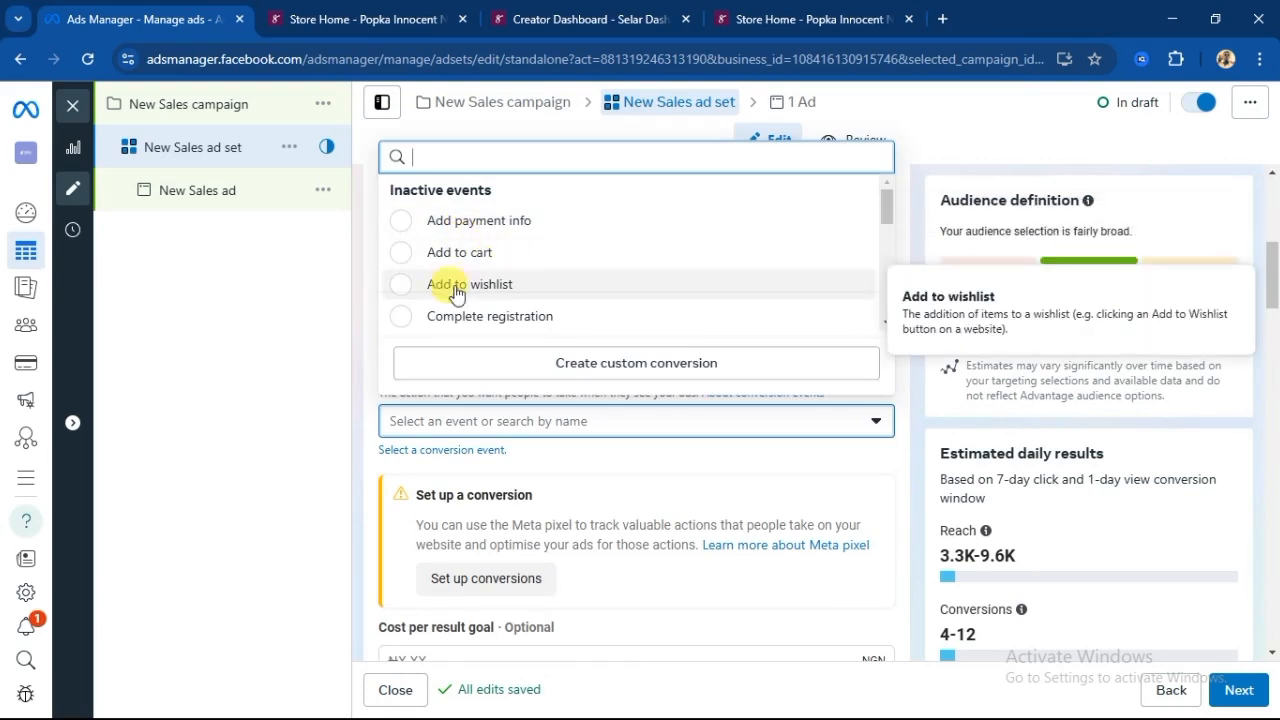
pyautogui.scroll(-4, 475, 255)
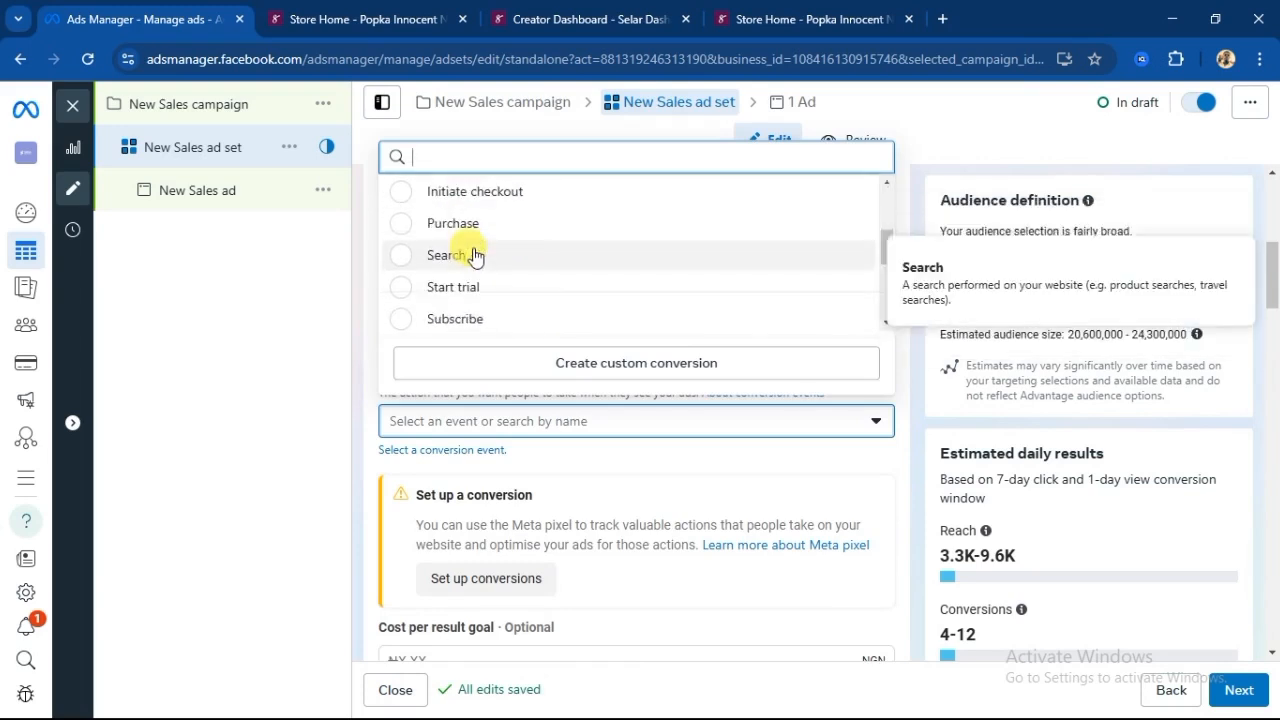
pyautogui.scroll(2, 475, 256)
pyautogui.scroll(1, 475, 256)
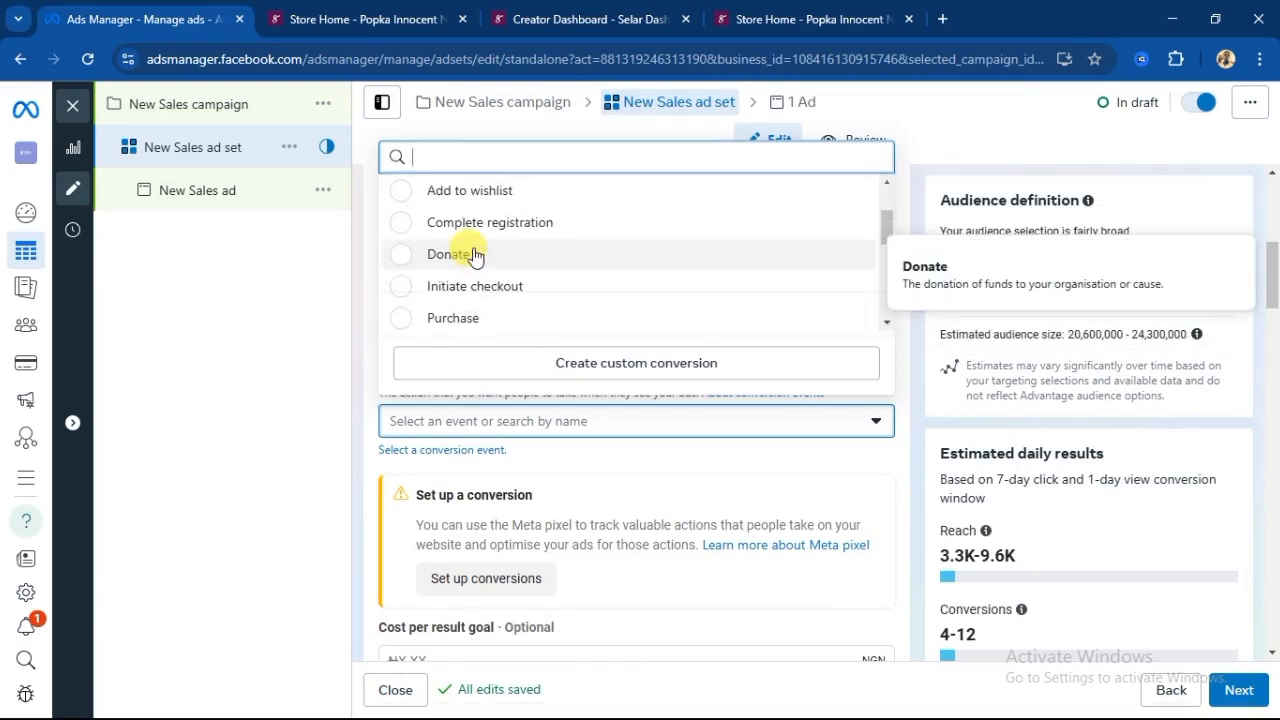
pyautogui.scroll(-1, 460, 289)
pyautogui.click(455, 223)
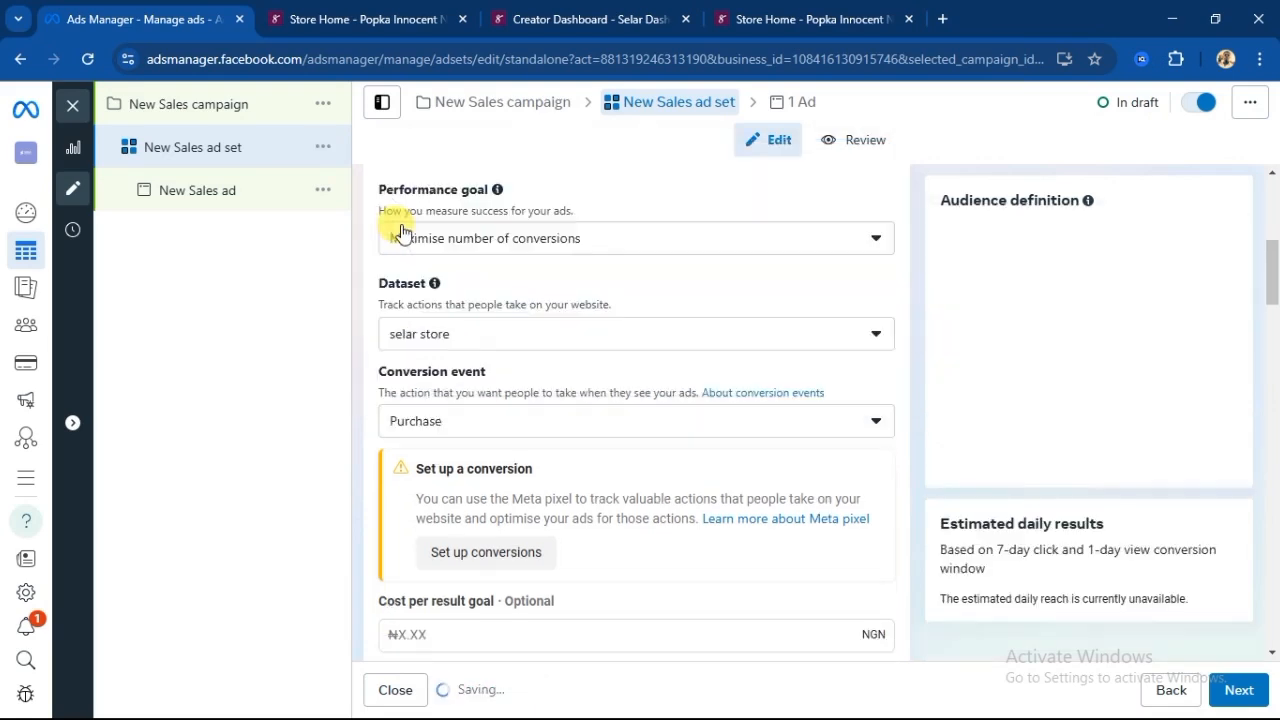
# Step: Reset the ad set's start date to today, keep the default audience and placements, and continue to the ad
pyautogui.moveTo(1274, 298); pyautogui.dragTo(1275, 468)
pyautogui.scroll(-4, 360, 490)
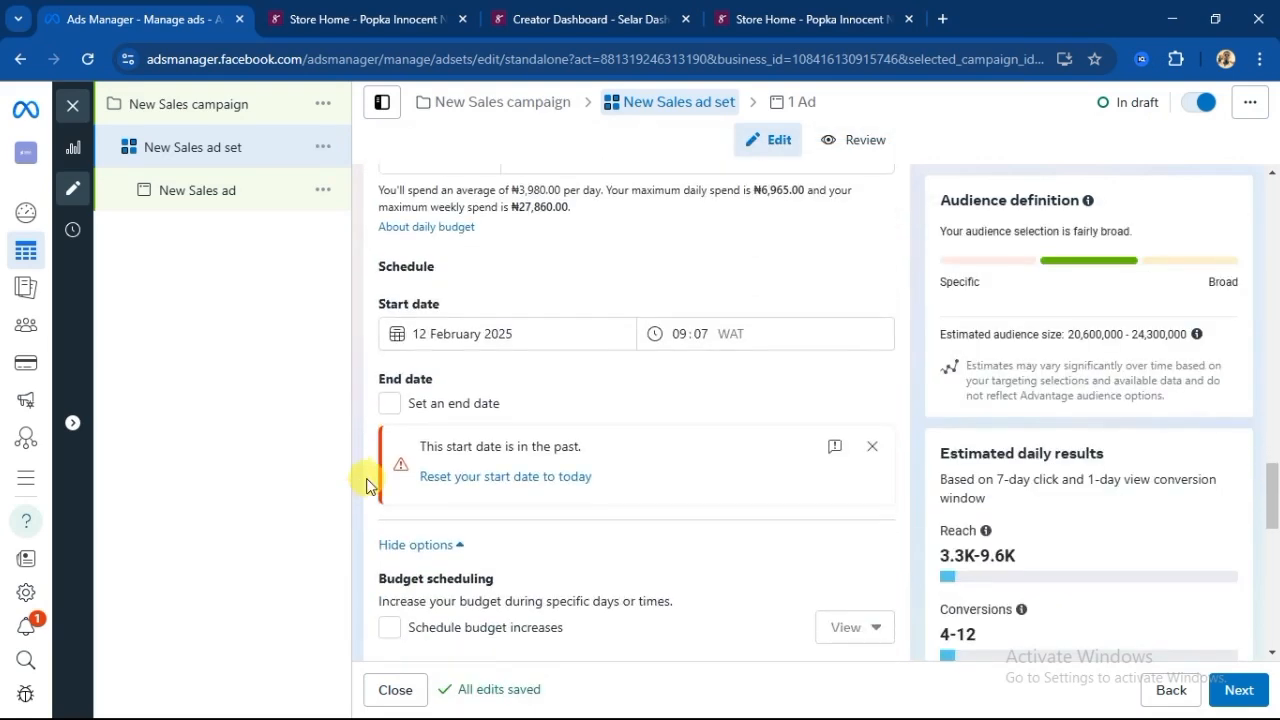
pyautogui.click(421, 479)
pyautogui.scroll(-8, 362, 455)
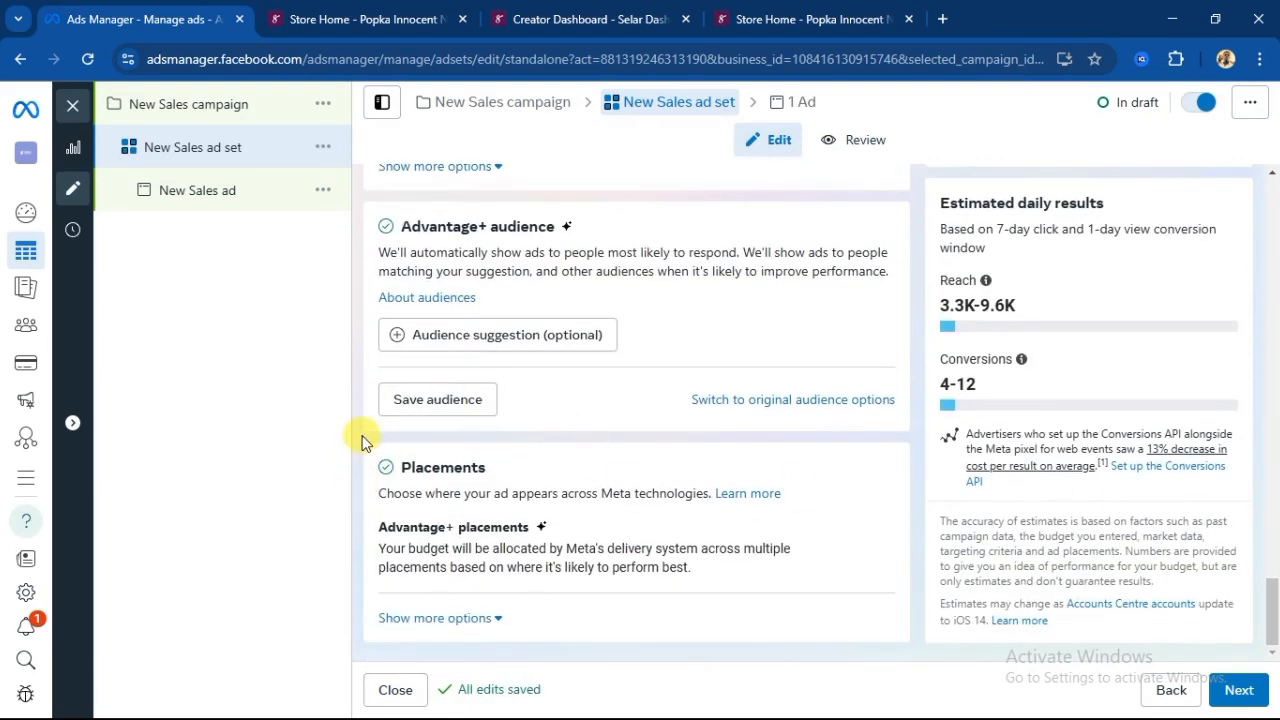
pyautogui.click(1236, 690)
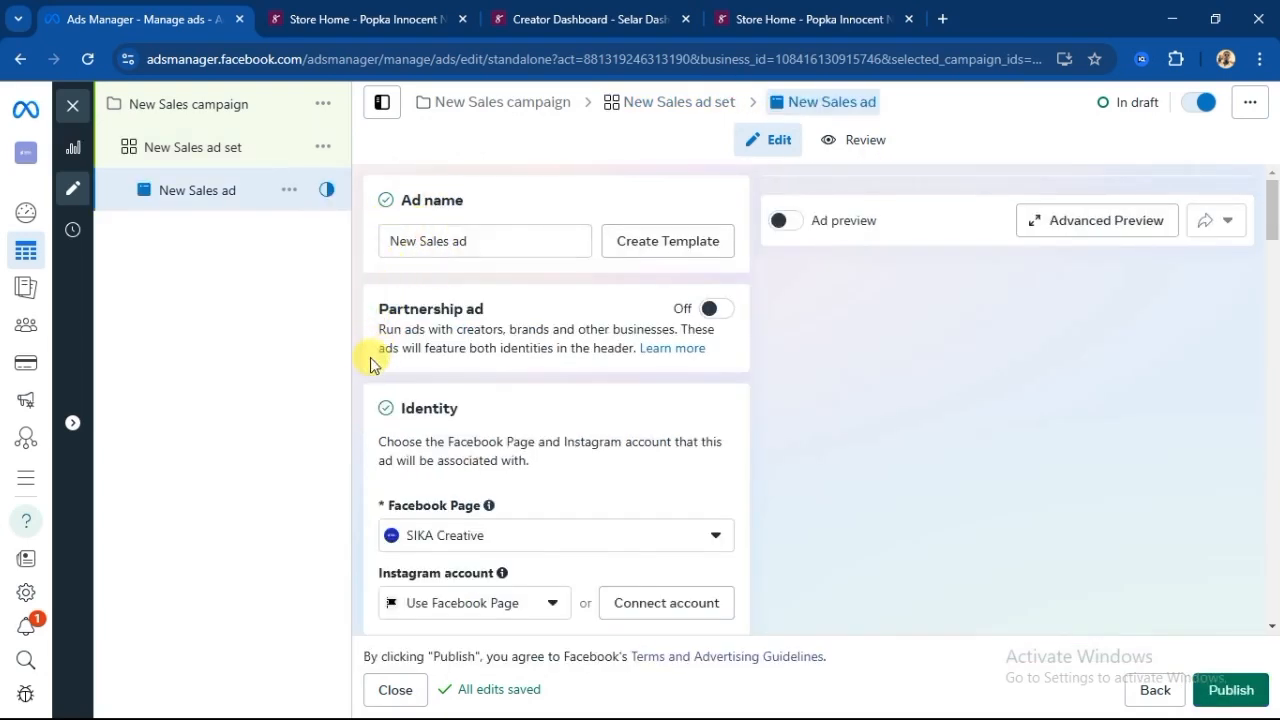
# Step: Review the new ad's settings down to Tracking, checking which dataset is used for its website events
pyautogui.scroll(-6, 370, 364)
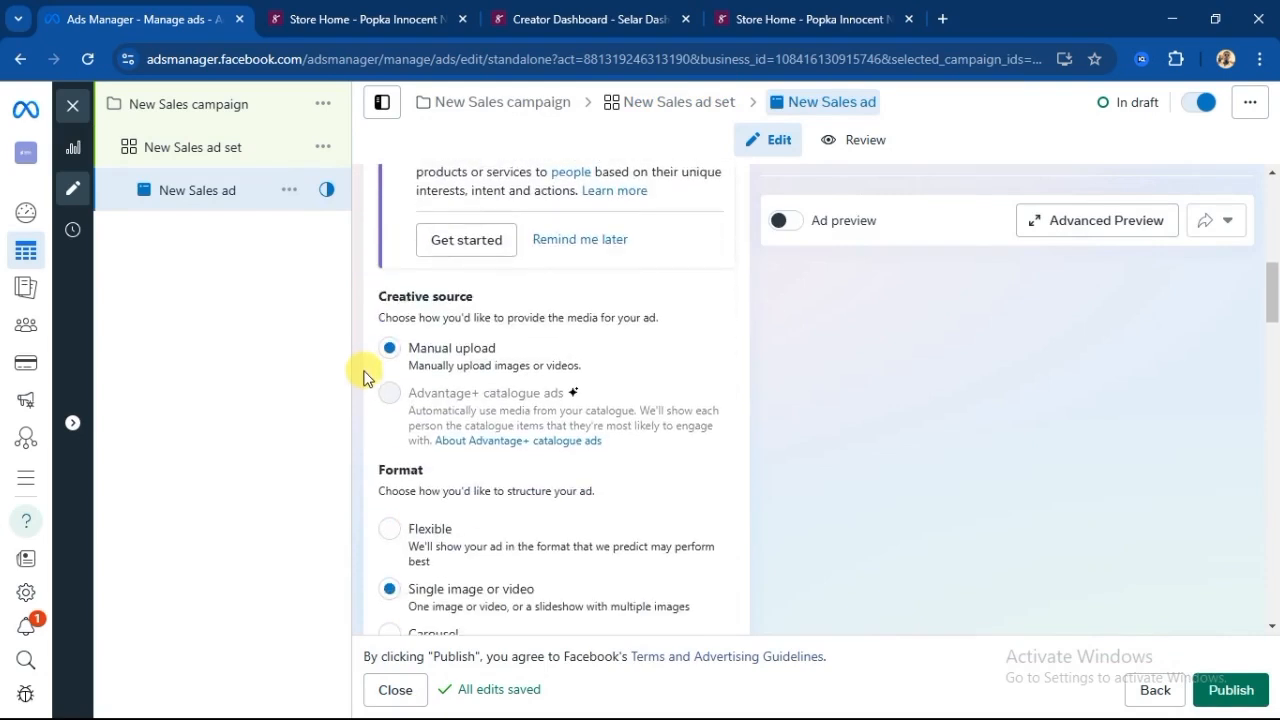
pyautogui.scroll(-2, 380, 365)
pyautogui.scroll(-6, 360, 405)
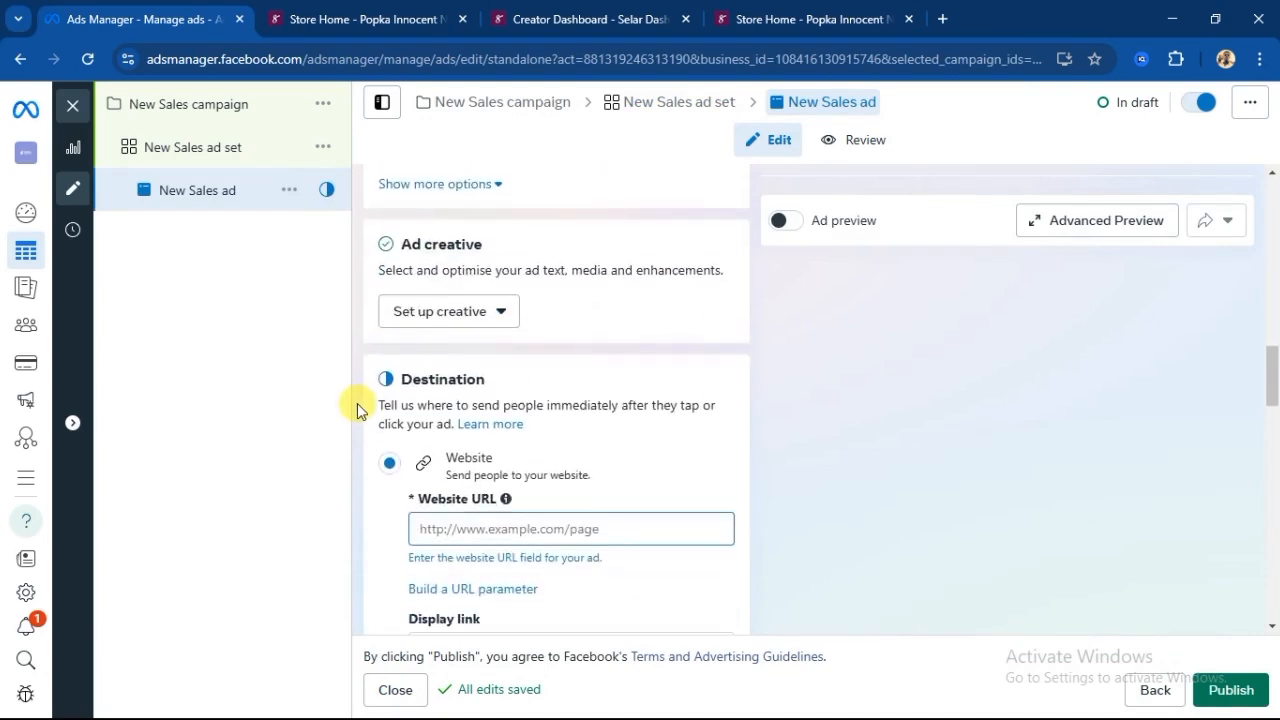
pyautogui.scroll(-5, 356, 401)
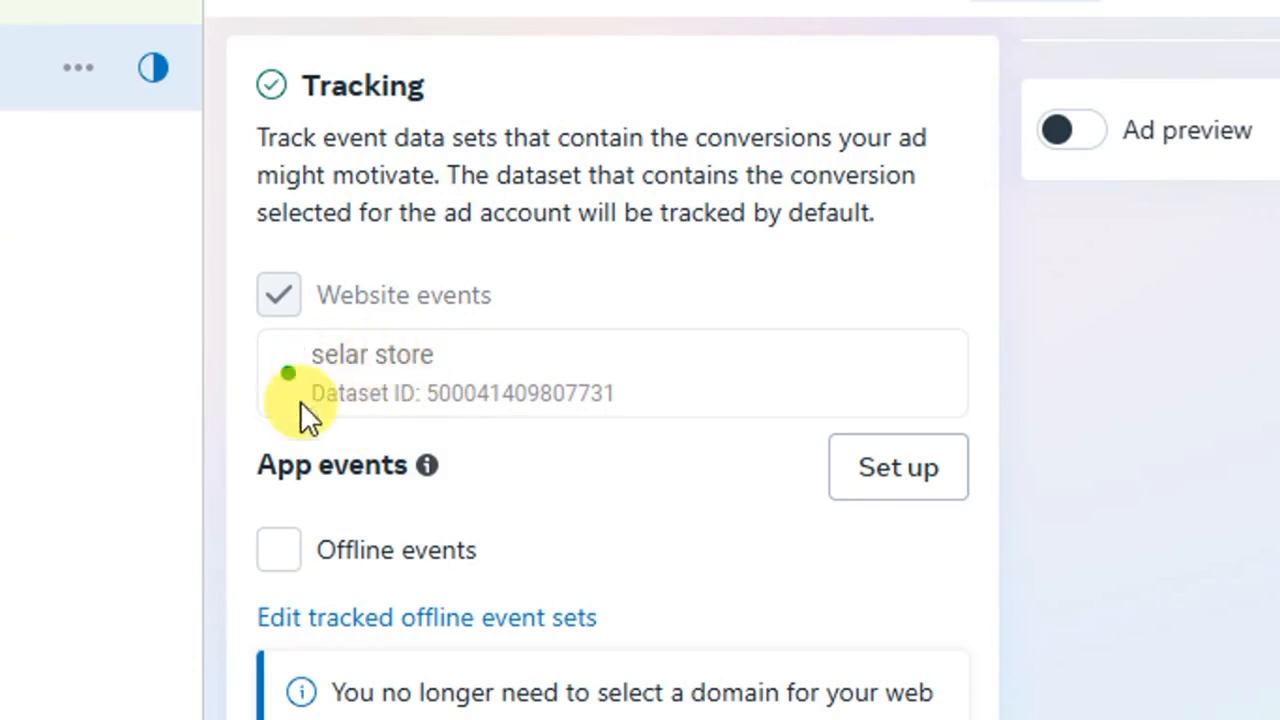
pyautogui.scroll(-2, 225, 470)
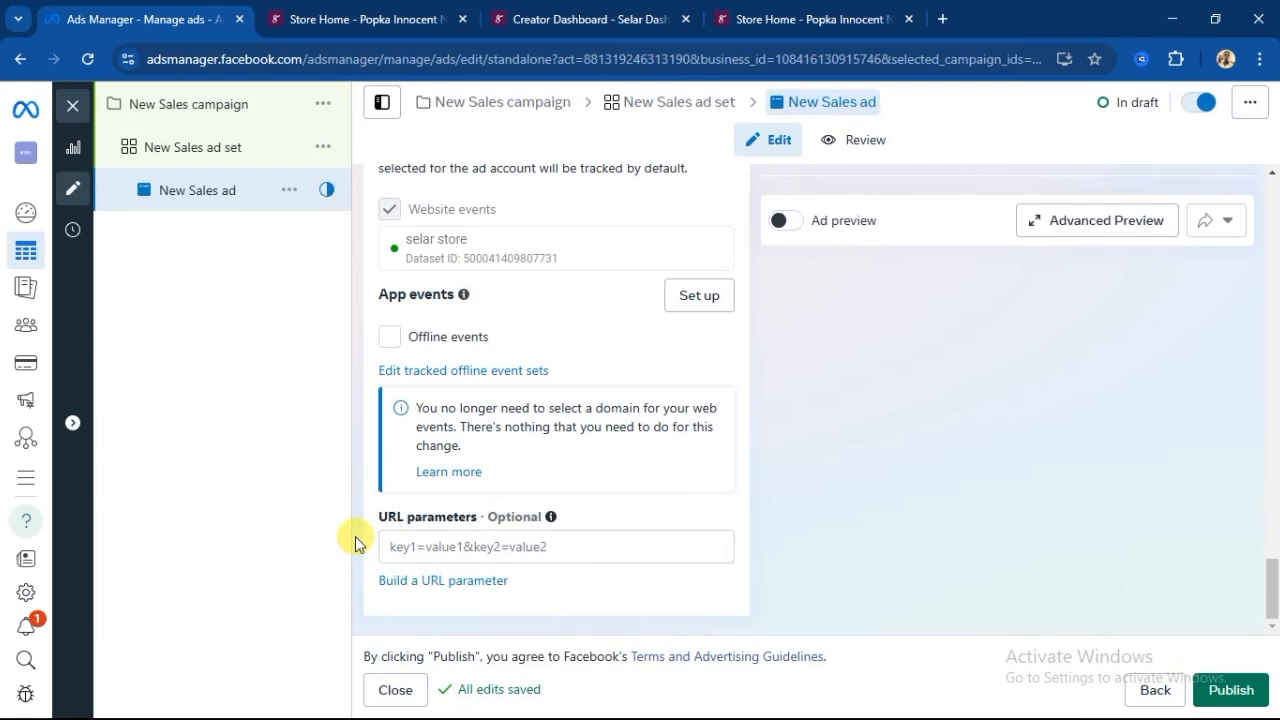
pyautogui.scroll(15, 358, 495)
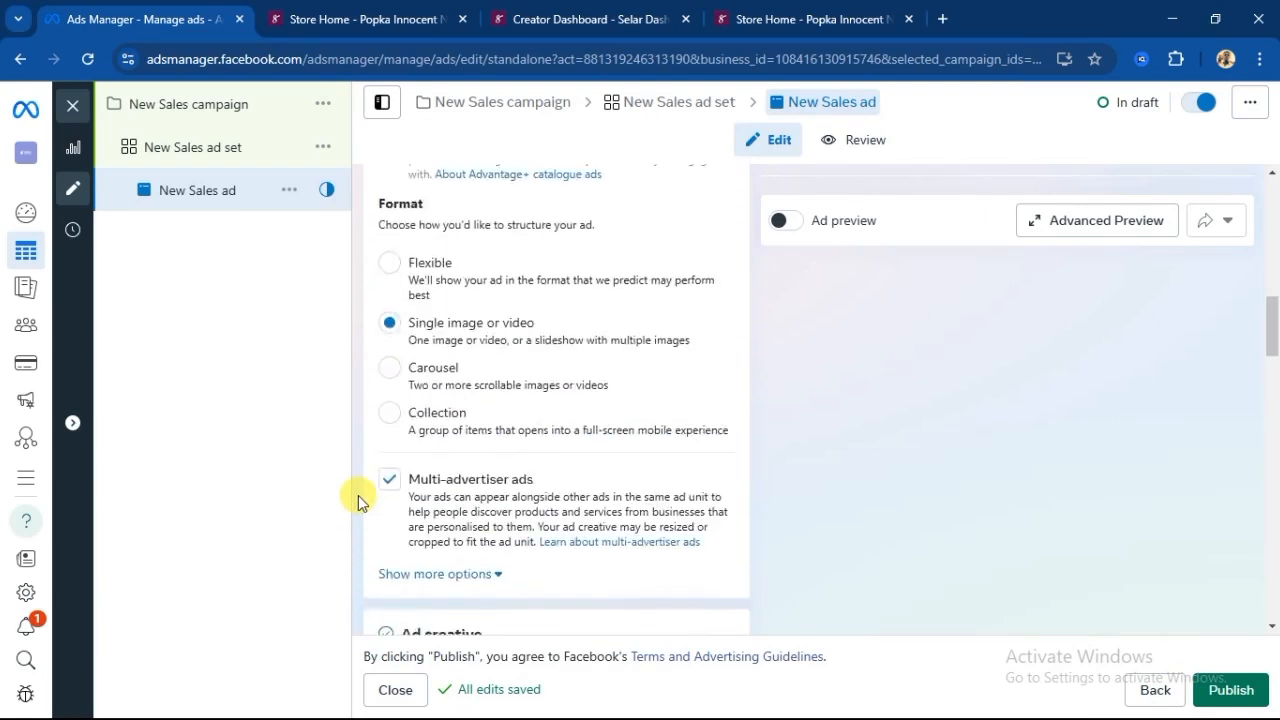